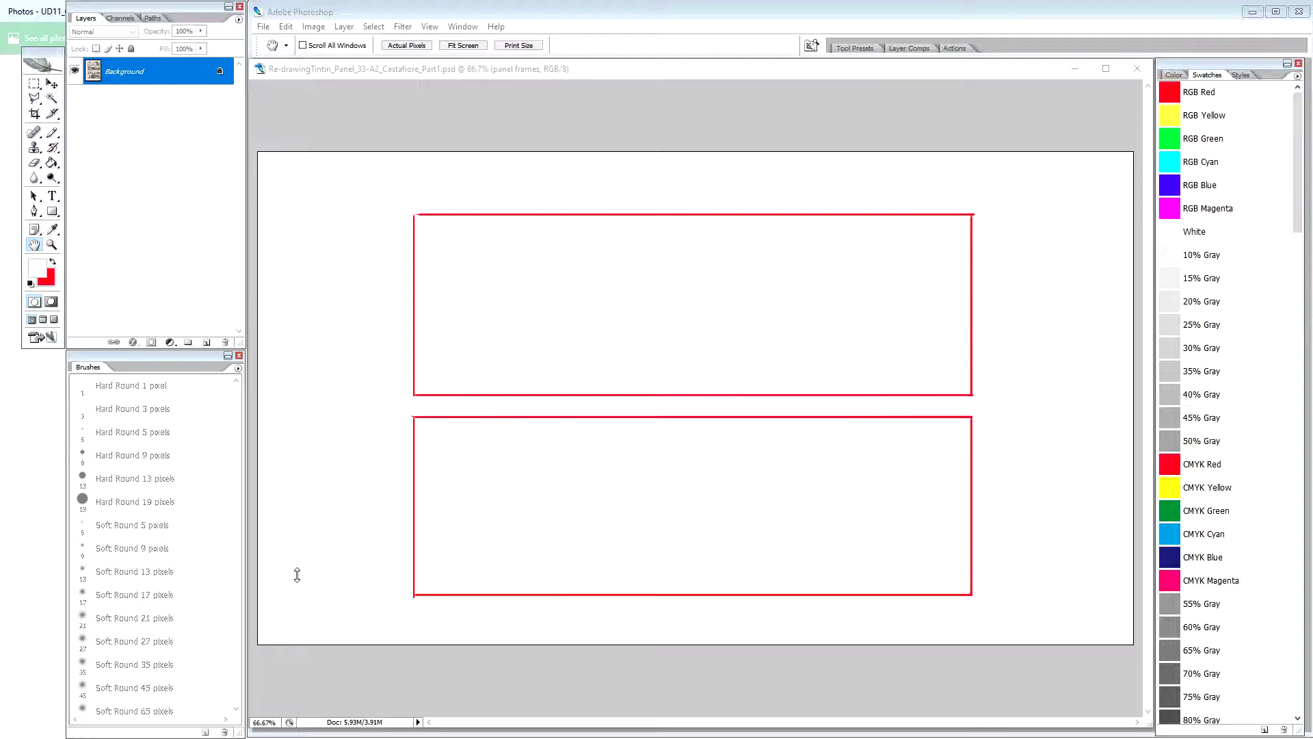
Switch to Photos, view the "987 Degrees Centigrade" front and back cover images, and return to Photoshop
{"action": "left_click", "coordinate": [1251, 11]}
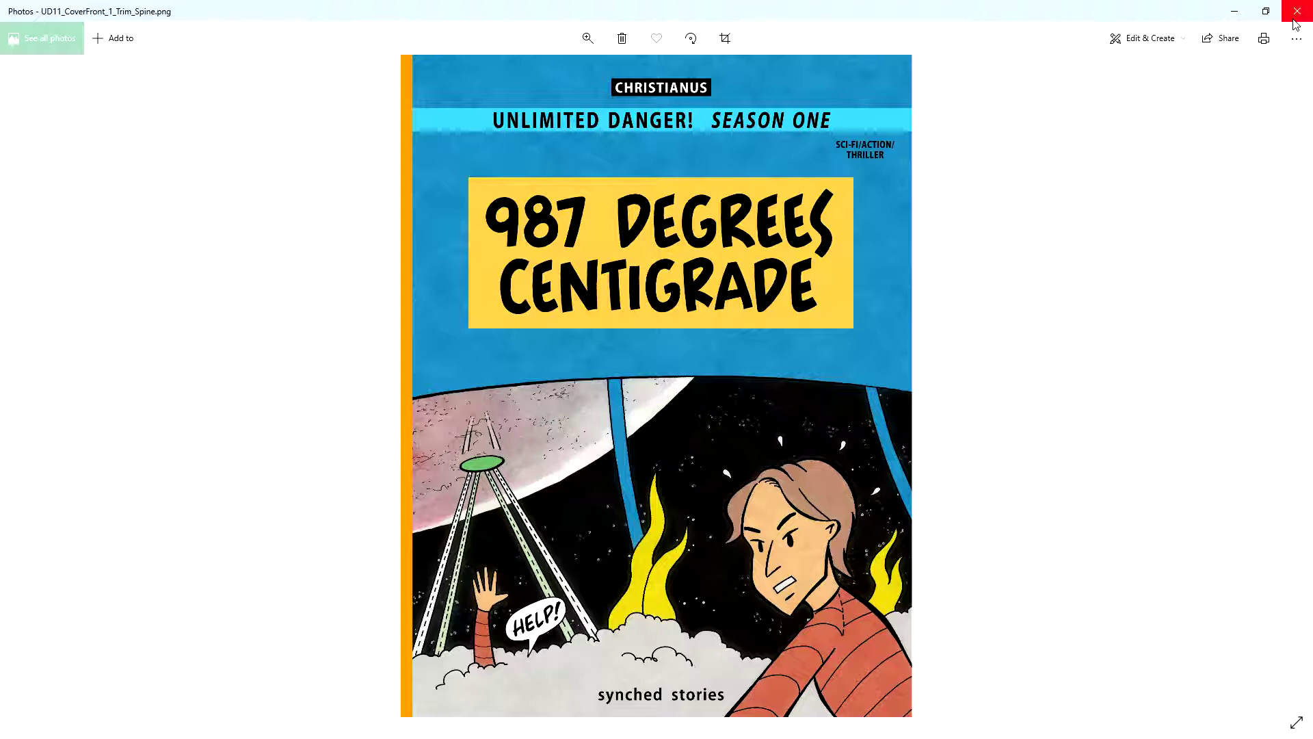
{"action": "key", "text": "Left"}
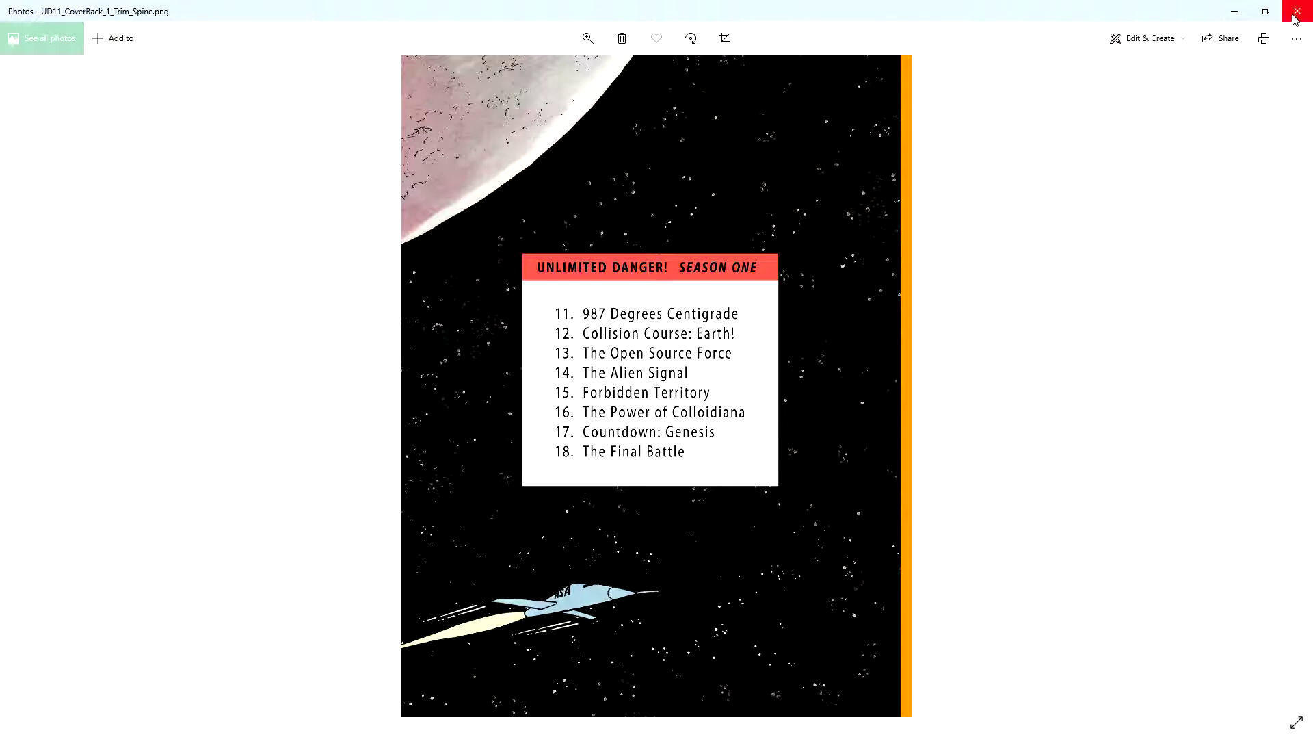
{"action": "left_click", "coordinate": [1294, 14]}
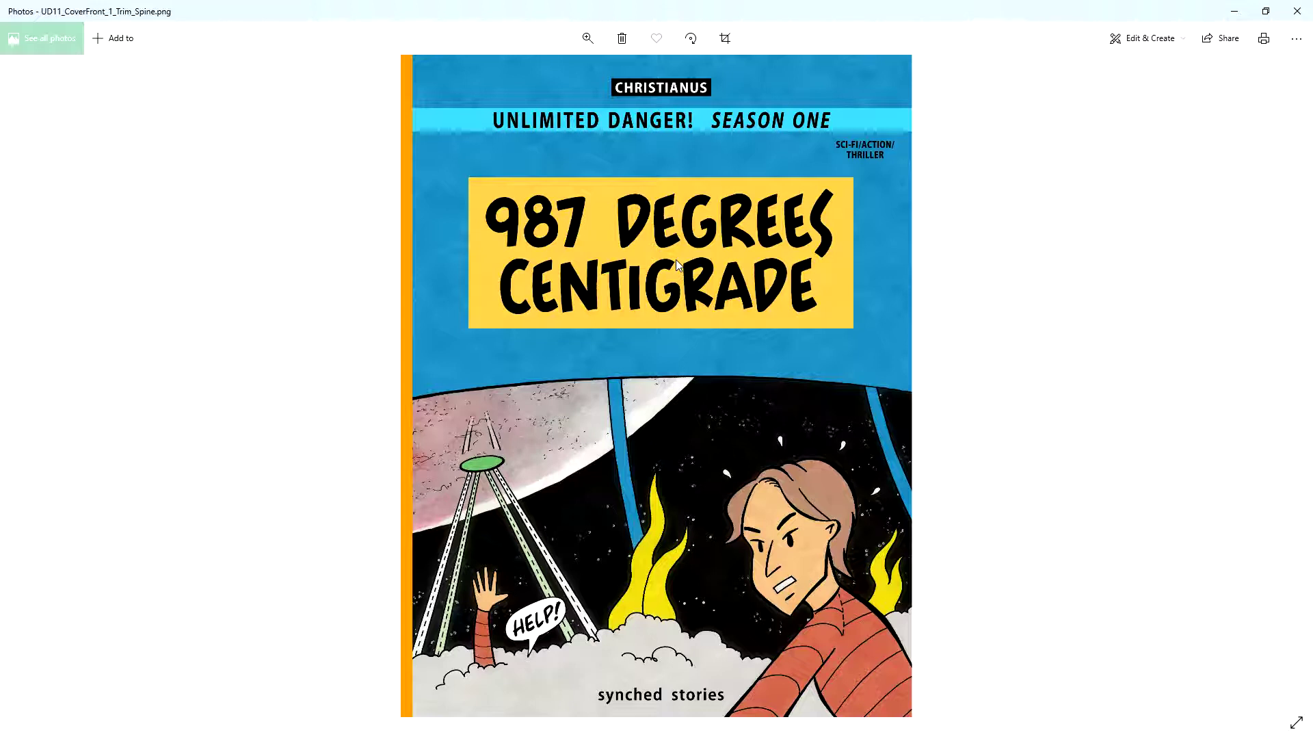
{"action": "left_click", "coordinate": [1235, 12]}
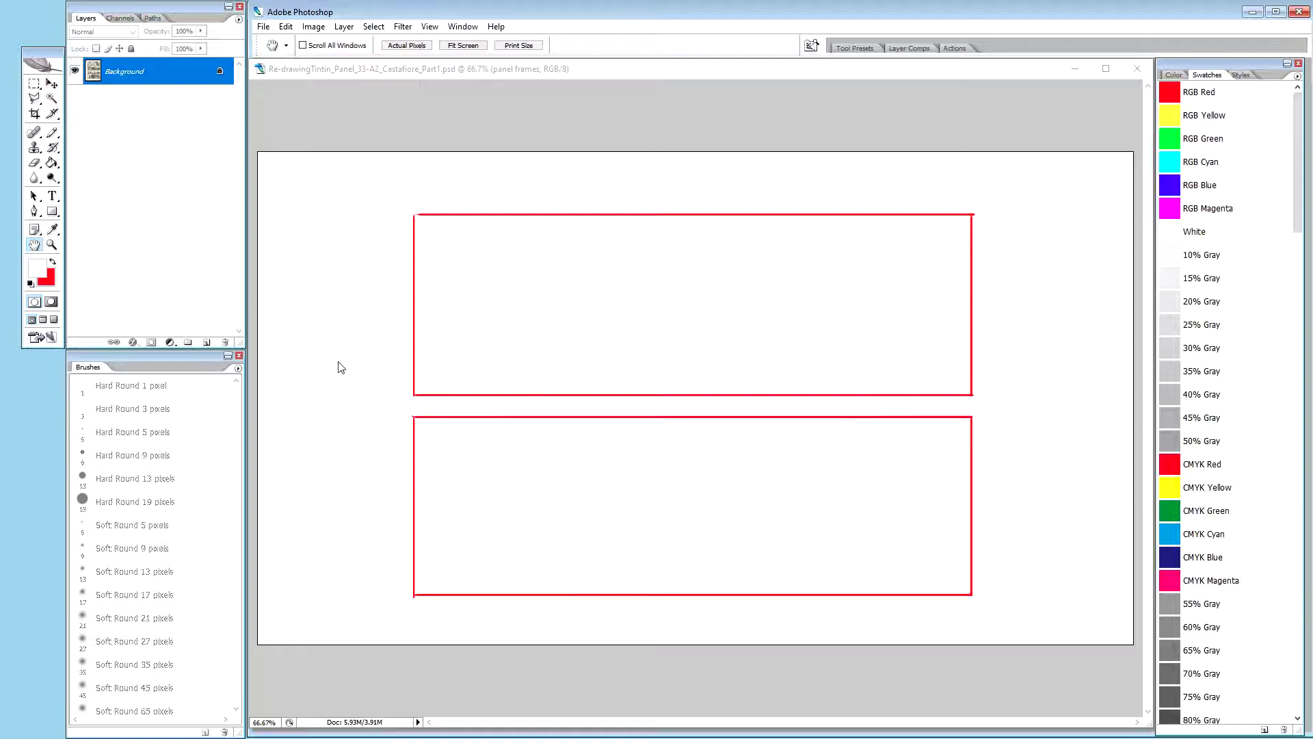
On the panel frames layer, handwrite "p.33 row A" in RGB Red with the Brush beside the lower panel row
{"action": "left_click", "coordinate": [400, 68]}
{"action": "left_click", "coordinate": [137, 85]}
{"action": "left_click", "coordinate": [146, 69]}
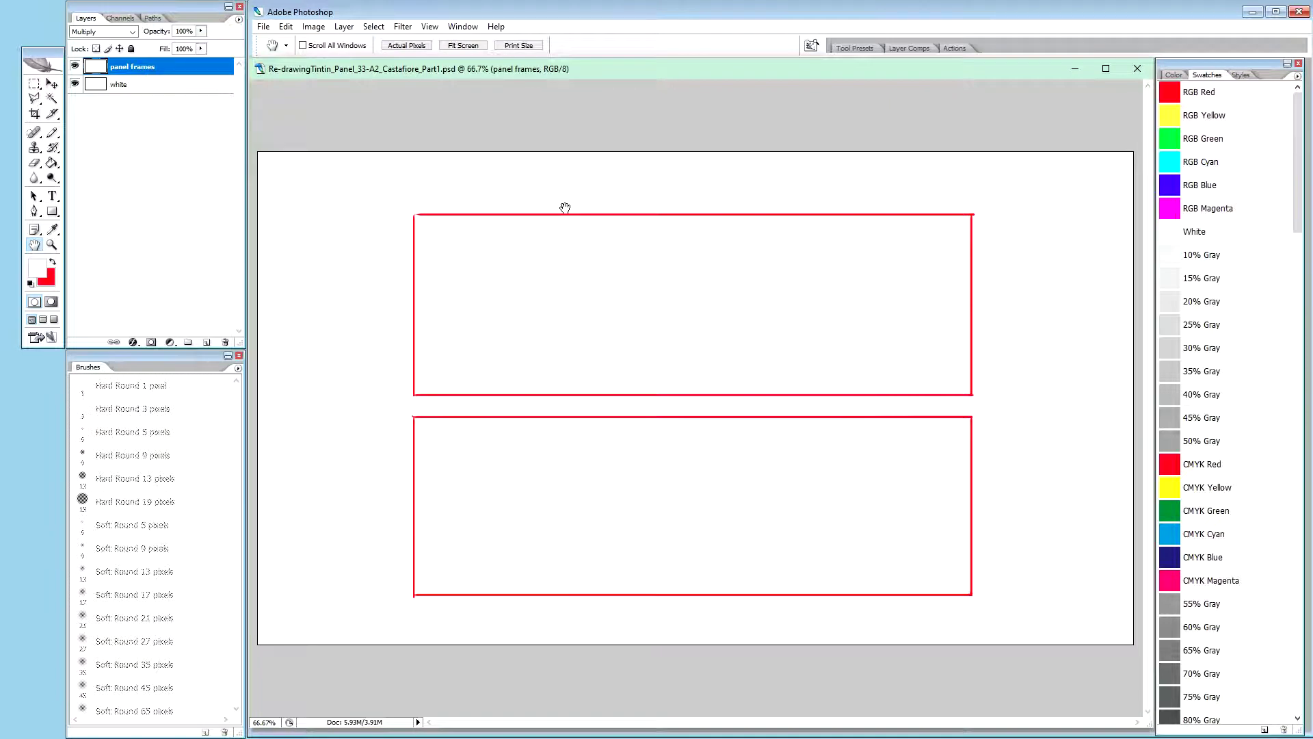
{"action": "key", "text": "b"}
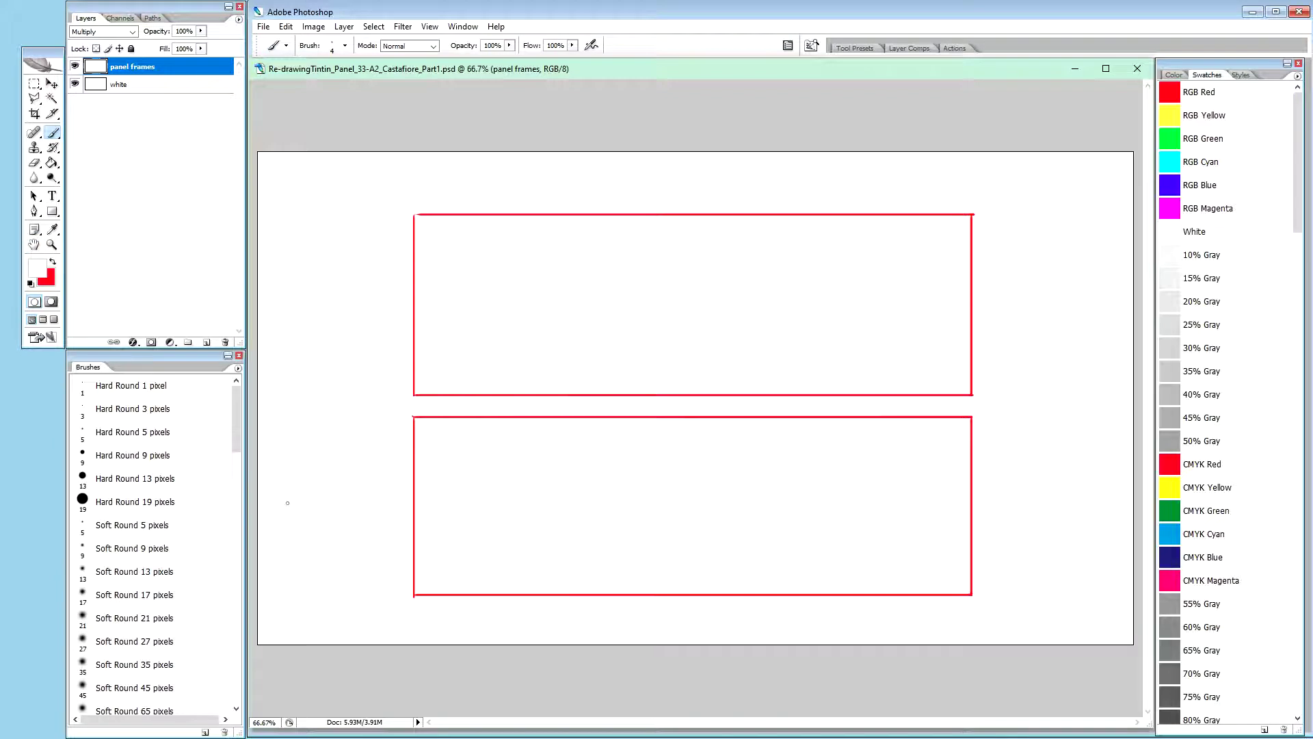
{"action": "left_click_drag", "start_coordinate": [294, 492], "coordinate": [294, 503]}
{"action": "left_click", "coordinate": [1189, 94]}
{"action": "mouse_move", "coordinate": [313, 499]}
{"action": "left_mouse_down"}
{"action": "mouse_move", "coordinate": [312, 523]}
{"action": "mouse_move", "coordinate": [331, 498]}
{"action": "mouse_move", "coordinate": [319, 506]}
{"action": "mouse_move", "coordinate": [345, 496]}
{"action": "mouse_move", "coordinate": [344, 509]}
{"action": "mouse_move", "coordinate": [369, 502]}
{"action": "mouse_move", "coordinate": [360, 508]}
{"action": "left_mouse_up"}
{"action": "mouse_move", "coordinate": [316, 537]}
{"action": "left_mouse_down"}
{"action": "mouse_move", "coordinate": [351, 541]}
{"action": "mouse_move", "coordinate": [355, 524]}
{"action": "mouse_move", "coordinate": [360, 543]}
{"action": "mouse_move", "coordinate": [376, 539]}
{"action": "left_mouse_up"}
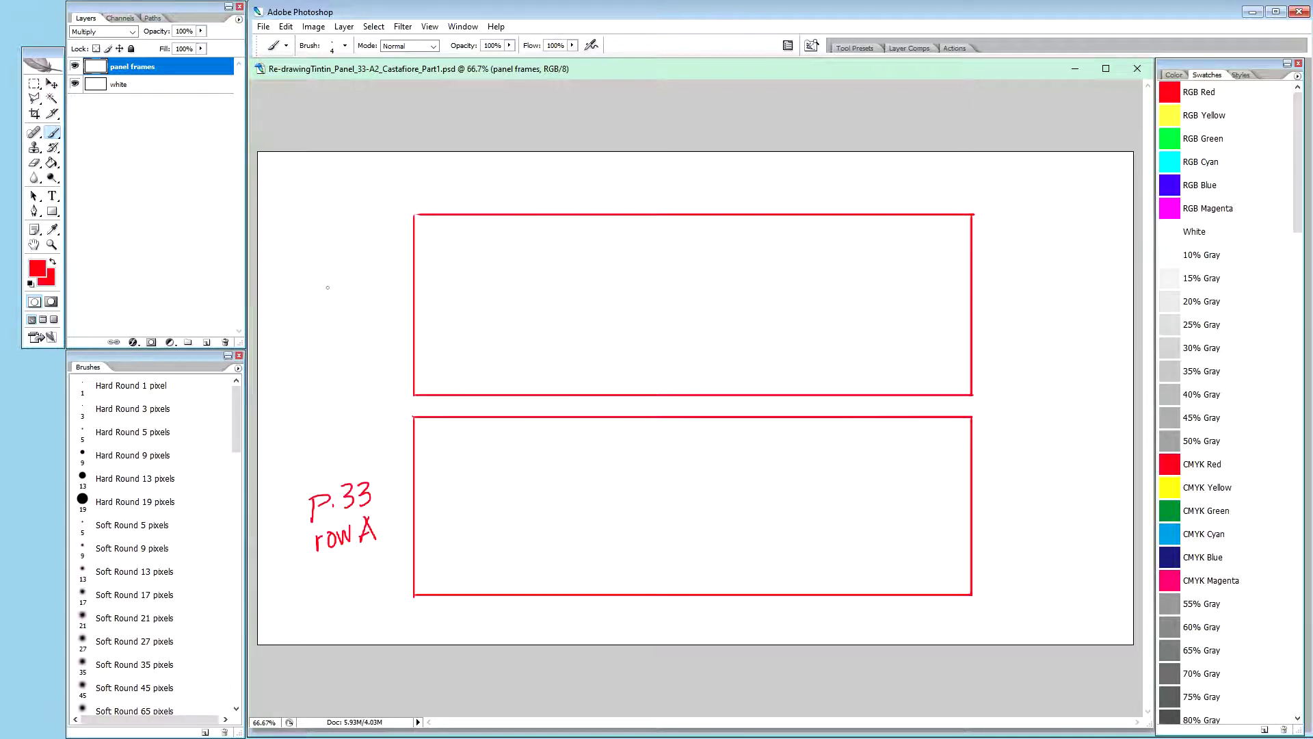
Handwrite the red label "p.32 row D" with the Brush beside the upper panel row
{"action": "left_click_drag", "start_coordinate": [325, 281], "coordinate": [326, 303]}
{"action": "mouse_move", "coordinate": [336, 279]}
{"action": "left_mouse_down"}
{"action": "mouse_move", "coordinate": [328, 290]}
{"action": "mouse_move", "coordinate": [361, 275]}
{"action": "mouse_move", "coordinate": [355, 285]}
{"action": "mouse_move", "coordinate": [393, 282]}
{"action": "left_mouse_up"}
{"action": "left_click_drag", "start_coordinate": [318, 327], "coordinate": [353, 317]}
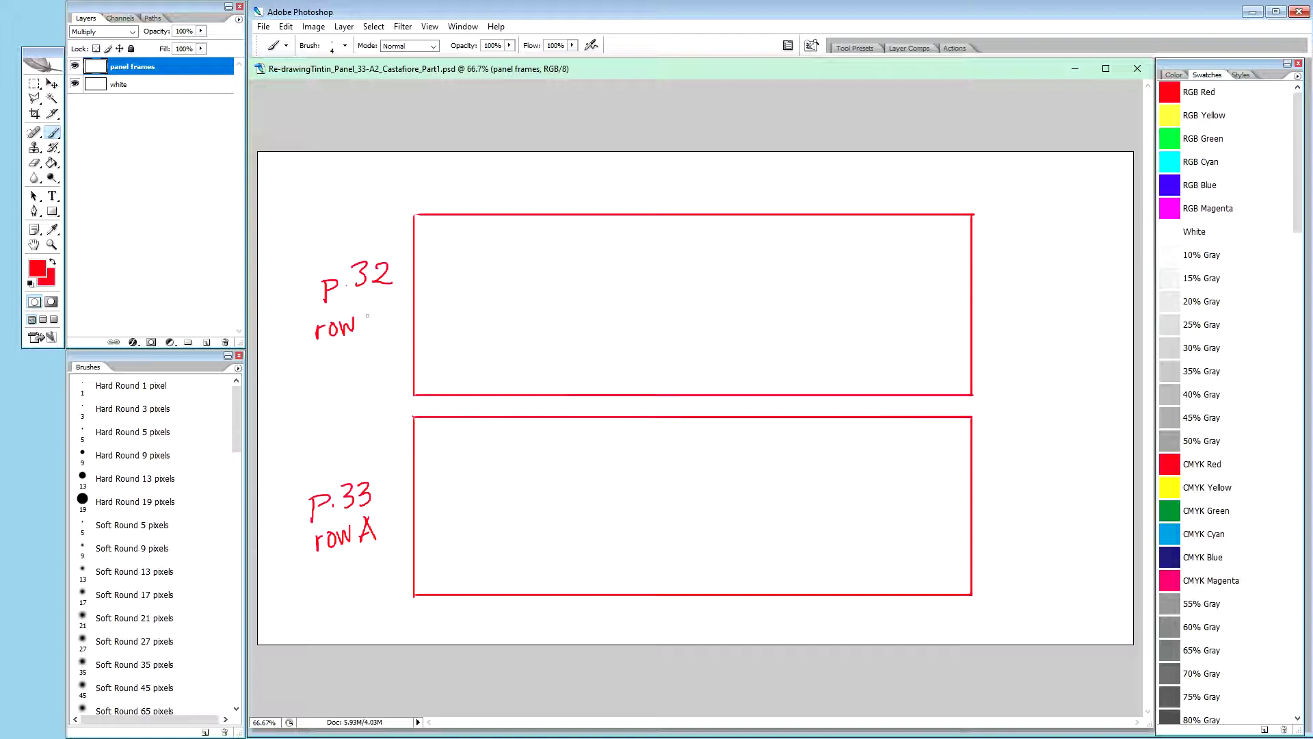
{"action": "mouse_move", "coordinate": [367, 309]}
{"action": "left_mouse_down"}
{"action": "mouse_move", "coordinate": [370, 322]}
{"action": "mouse_move", "coordinate": [385, 315]}
{"action": "mouse_move", "coordinate": [369, 326]}
{"action": "left_mouse_up"}
Outline the narrow first panel of the upper row in black on the panel frames layer, using straight brush lines
{"action": "key", "text": "ctrl+plus"}
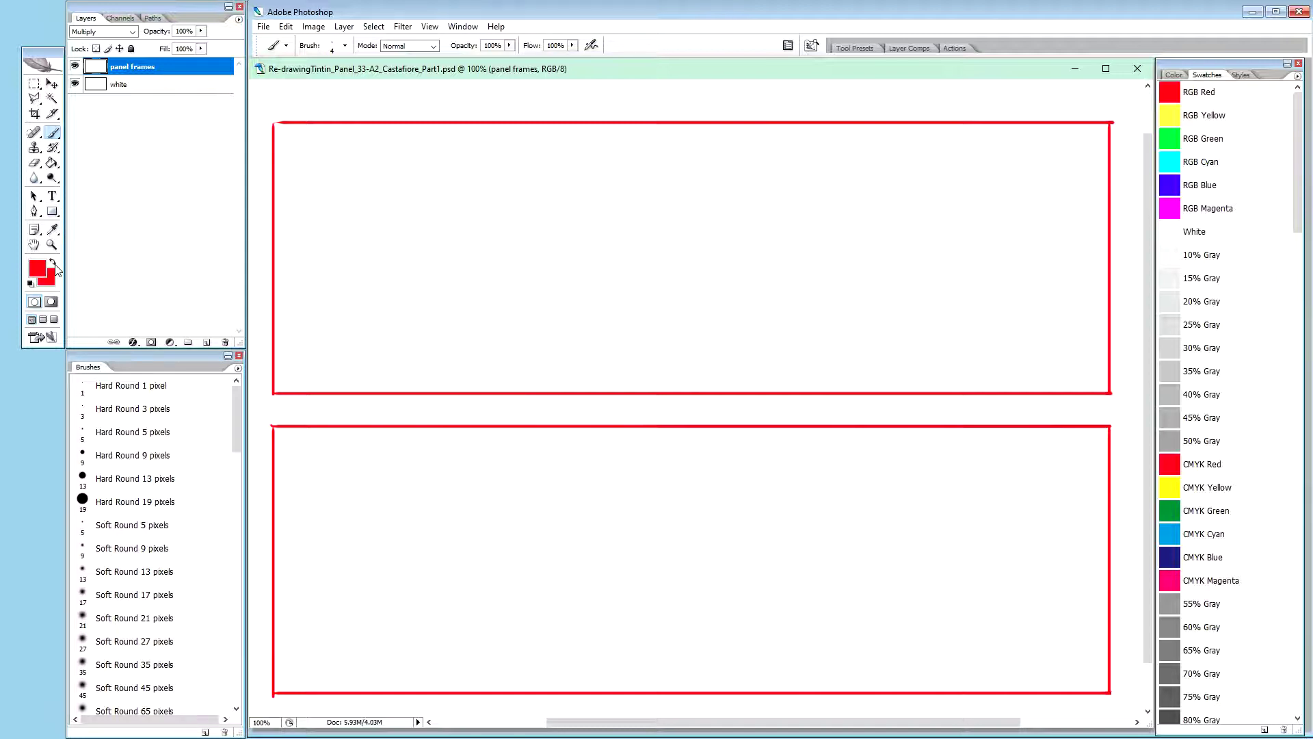
{"action": "key", "text": "d"}
{"action": "left_click", "coordinate": [135, 85]}
{"action": "left_click", "coordinate": [151, 66]}
{"action": "mouse_move", "coordinate": [274, 126]}
{"action": "left_mouse_down"}
{"action": "mouse_move", "coordinate": [273, 350]}
{"action": "mouse_move", "coordinate": [288, 388]}
{"action": "left_mouse_up"}
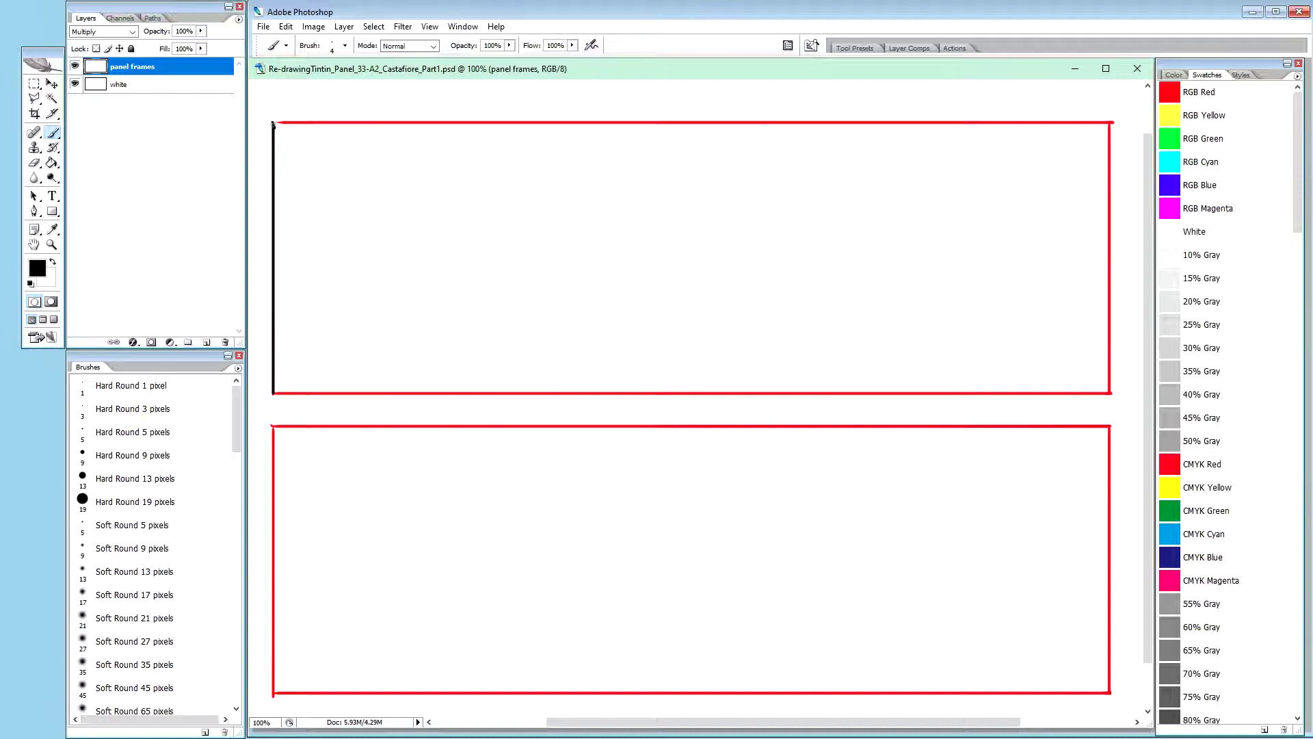
{"action": "left_click_drag", "start_coordinate": [275, 123], "coordinate": [464, 113]}
{"action": "mouse_move", "coordinate": [465, 124]}
{"action": "left_mouse_down"}
{"action": "mouse_move", "coordinate": [465, 240]}
{"action": "mouse_move", "coordinate": [436, 391]}
{"action": "left_mouse_up"}
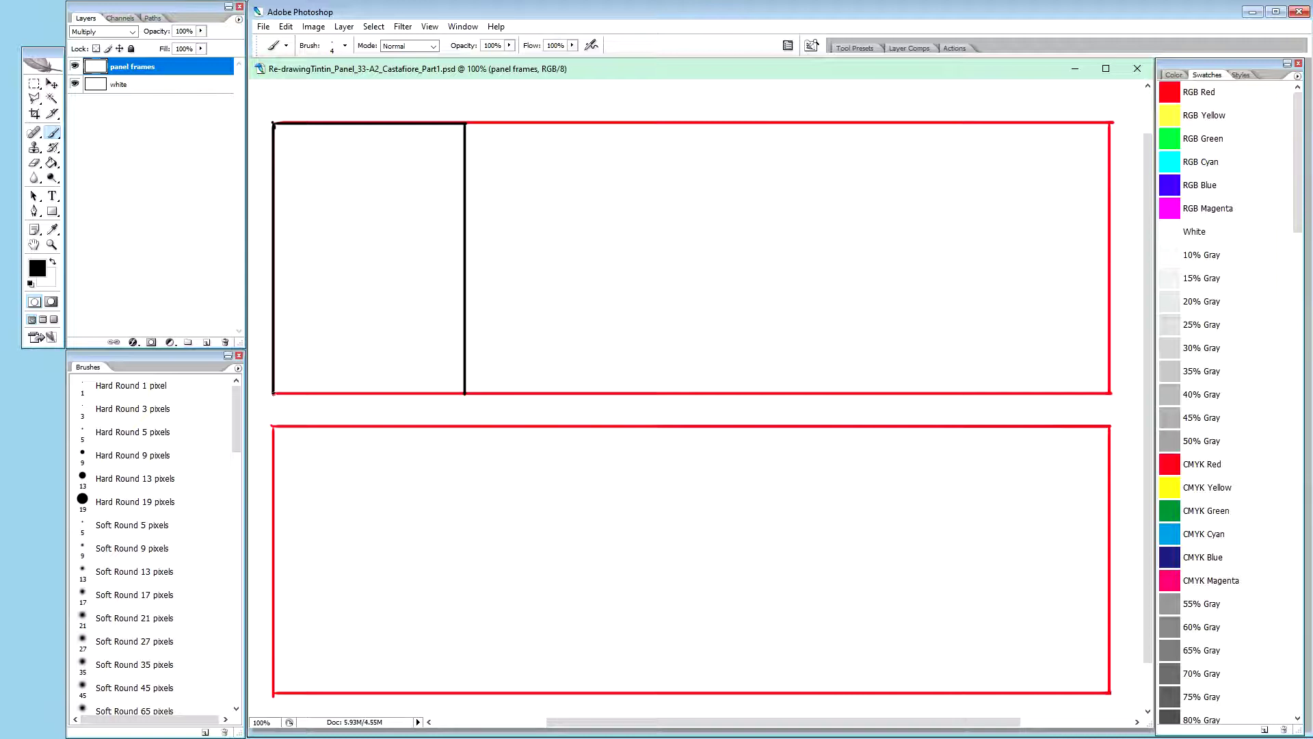
{"action": "left_click_drag", "start_coordinate": [273, 393], "coordinate": [449, 393]}
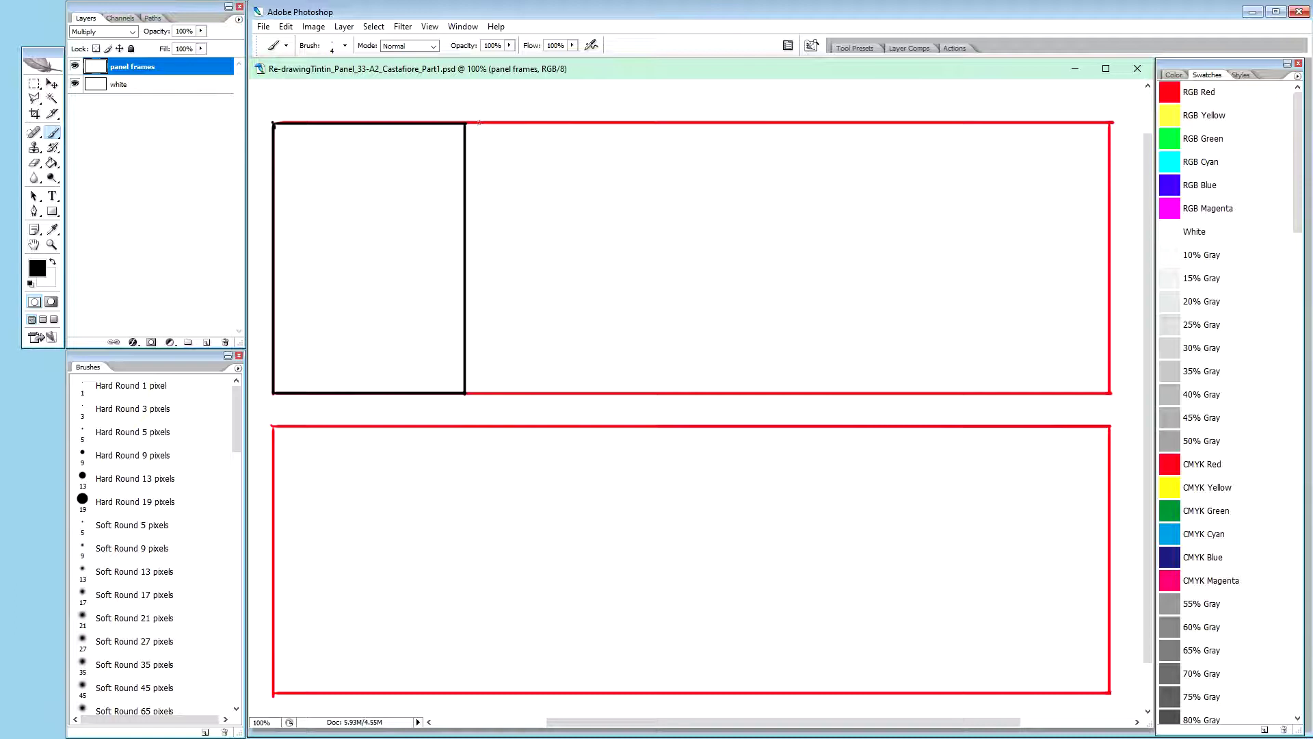
Outline a wide second panel in black across the rest of the upper row, leaving a narrow gutter beside the first panel
{"action": "mouse_move", "coordinate": [478, 124]}
{"action": "left_mouse_down"}
{"action": "mouse_move", "coordinate": [478, 314]}
{"action": "mouse_move", "coordinate": [501, 388]}
{"action": "left_mouse_up"}
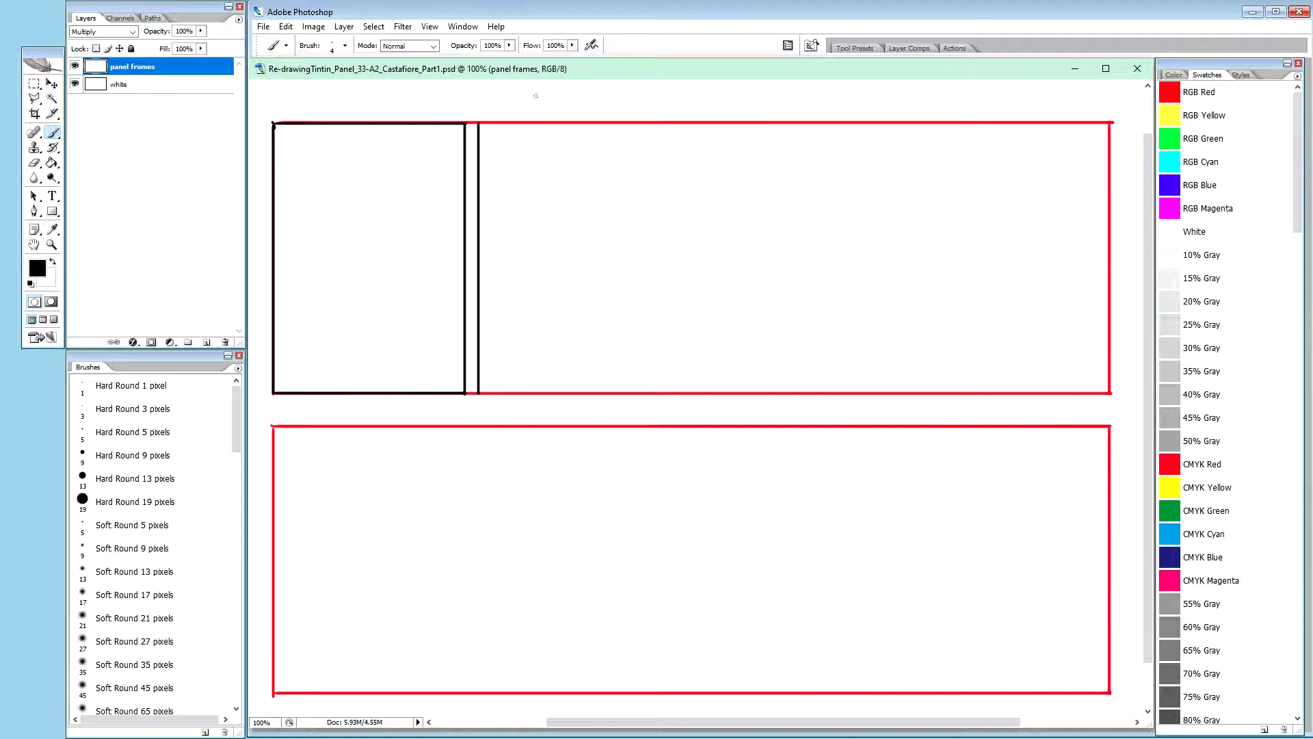
{"action": "left_click_drag", "start_coordinate": [478, 123], "coordinate": [1108, 118]}
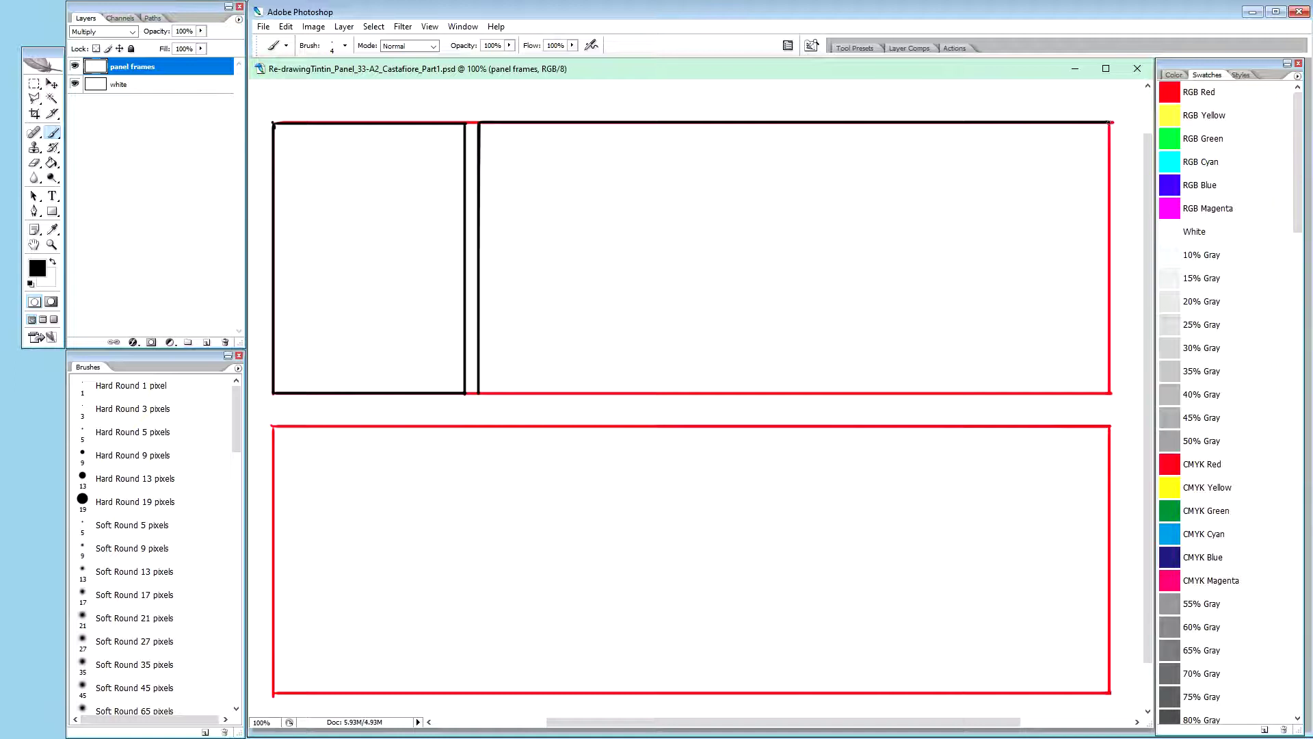
{"action": "left_click_drag", "start_coordinate": [1110, 121], "coordinate": [1109, 392]}
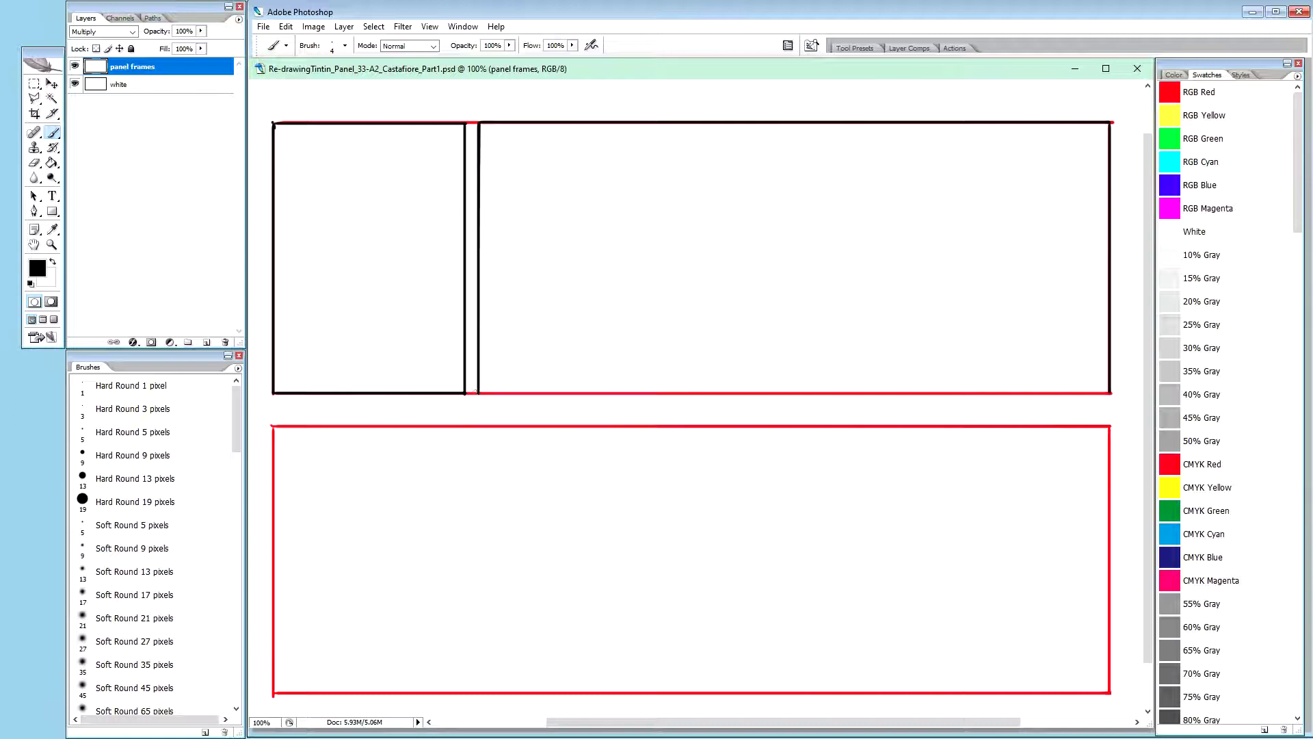
{"action": "mouse_move", "coordinate": [477, 392]}
{"action": "left_mouse_down"}
{"action": "mouse_move", "coordinate": [865, 369]}
{"action": "mouse_move", "coordinate": [1104, 392]}
{"action": "left_mouse_up"}
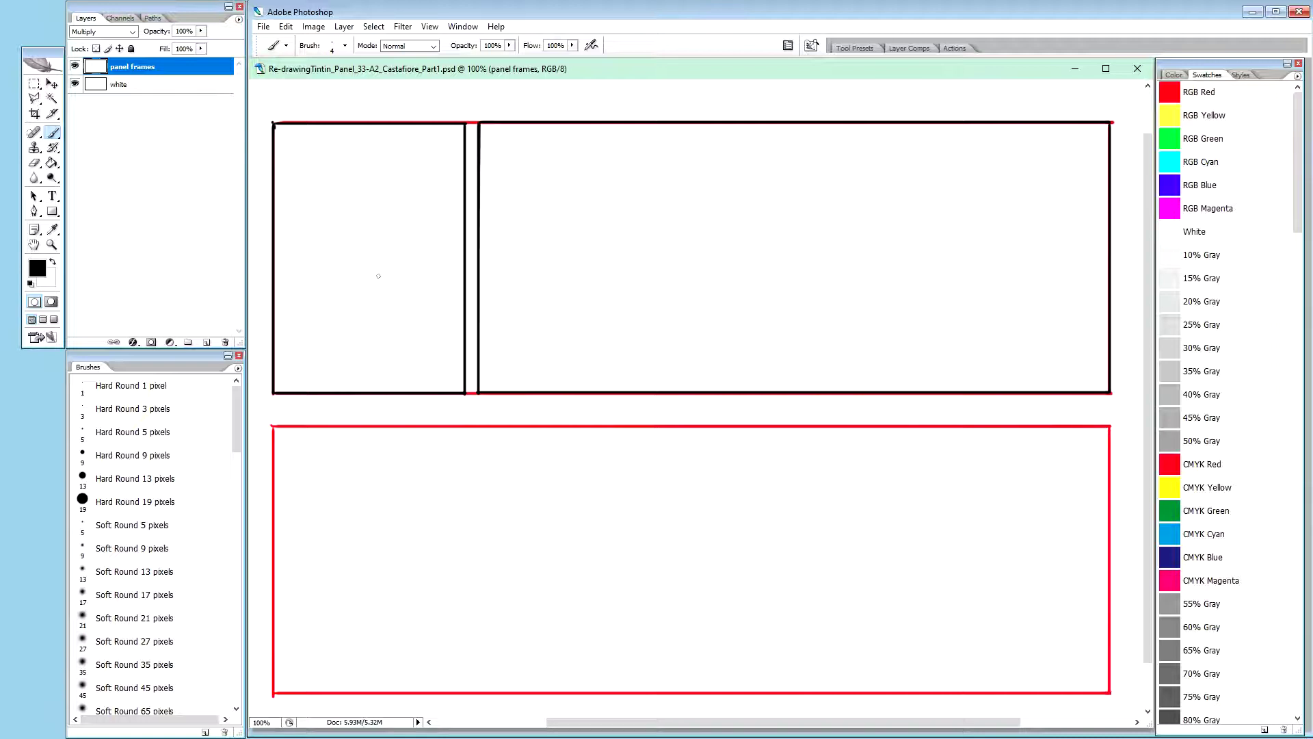
Outline the first panel of the lower row in black, making it slightly wider than the first panel above
{"action": "left_click_drag", "start_coordinate": [443, 72], "coordinate": [471, 72]}
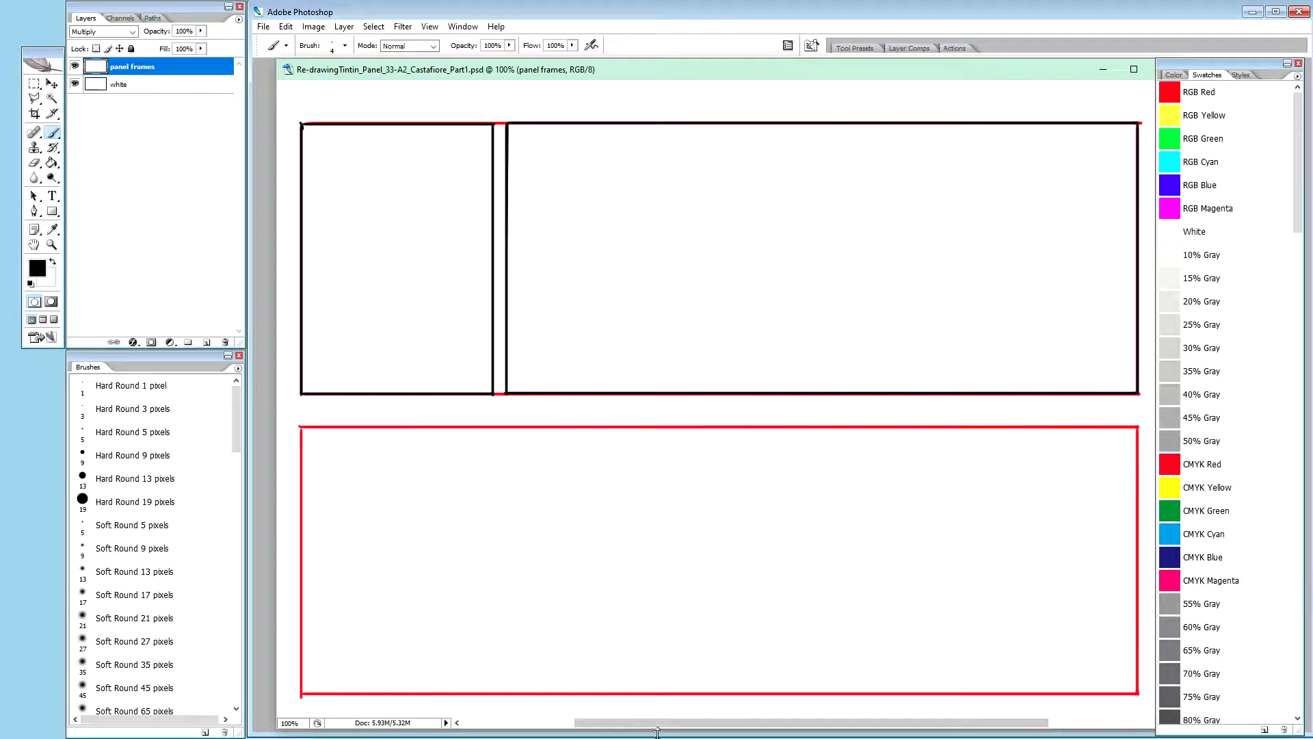
{"action": "mouse_move", "coordinate": [677, 714]}
{"action": "left_mouse_down"}
{"action": "mouse_move", "coordinate": [584, 730]}
{"action": "mouse_move", "coordinate": [668, 727]}
{"action": "left_mouse_up"}
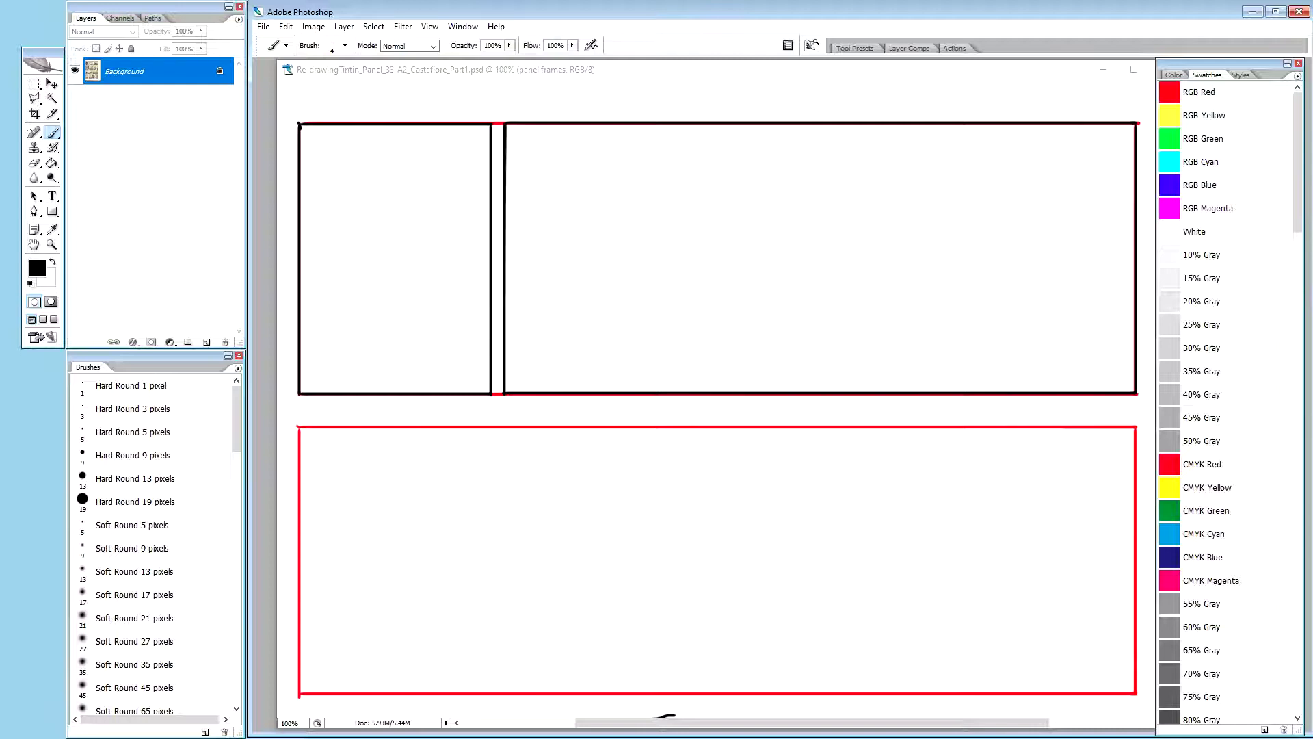
{"action": "left_click", "coordinate": [380, 420]}
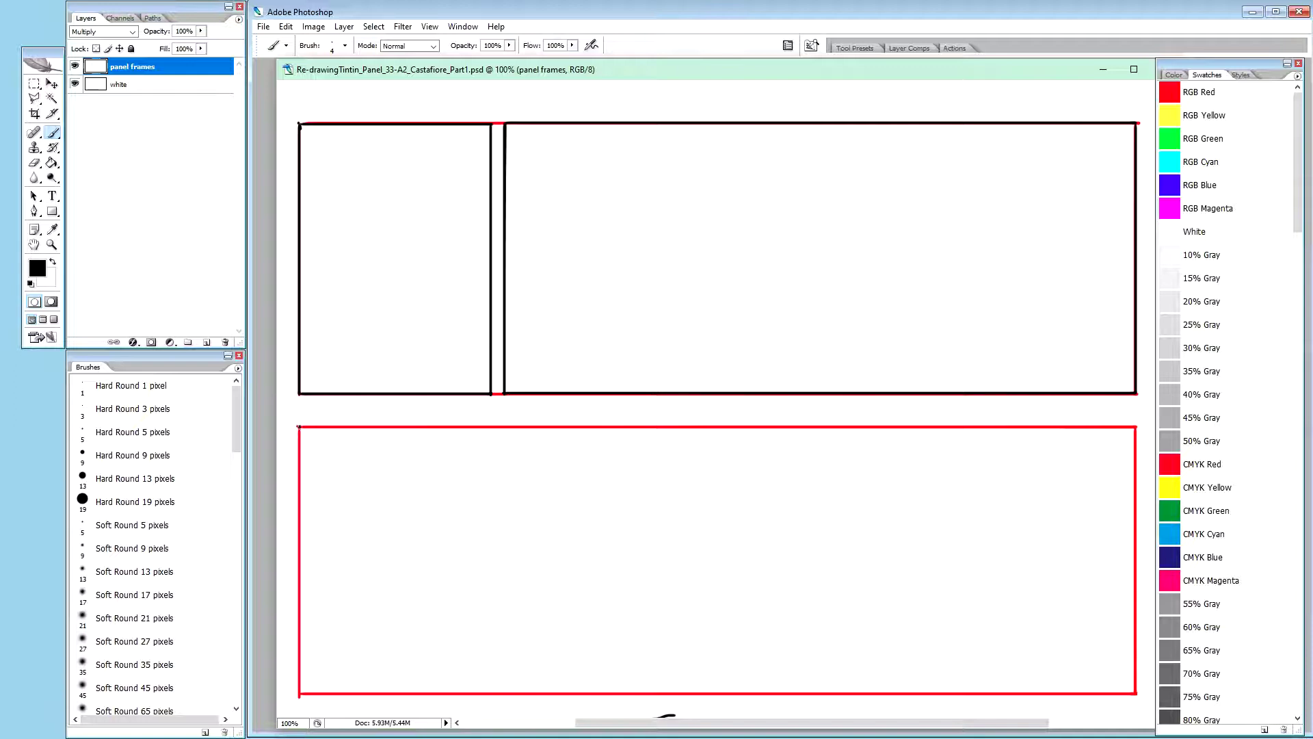
{"action": "left_click_drag", "start_coordinate": [299, 426], "coordinate": [508, 411]}
{"action": "mouse_move", "coordinate": [506, 427]}
{"action": "left_mouse_down"}
{"action": "mouse_move", "coordinate": [489, 528]}
{"action": "mouse_move", "coordinate": [491, 691]}
{"action": "left_mouse_up"}
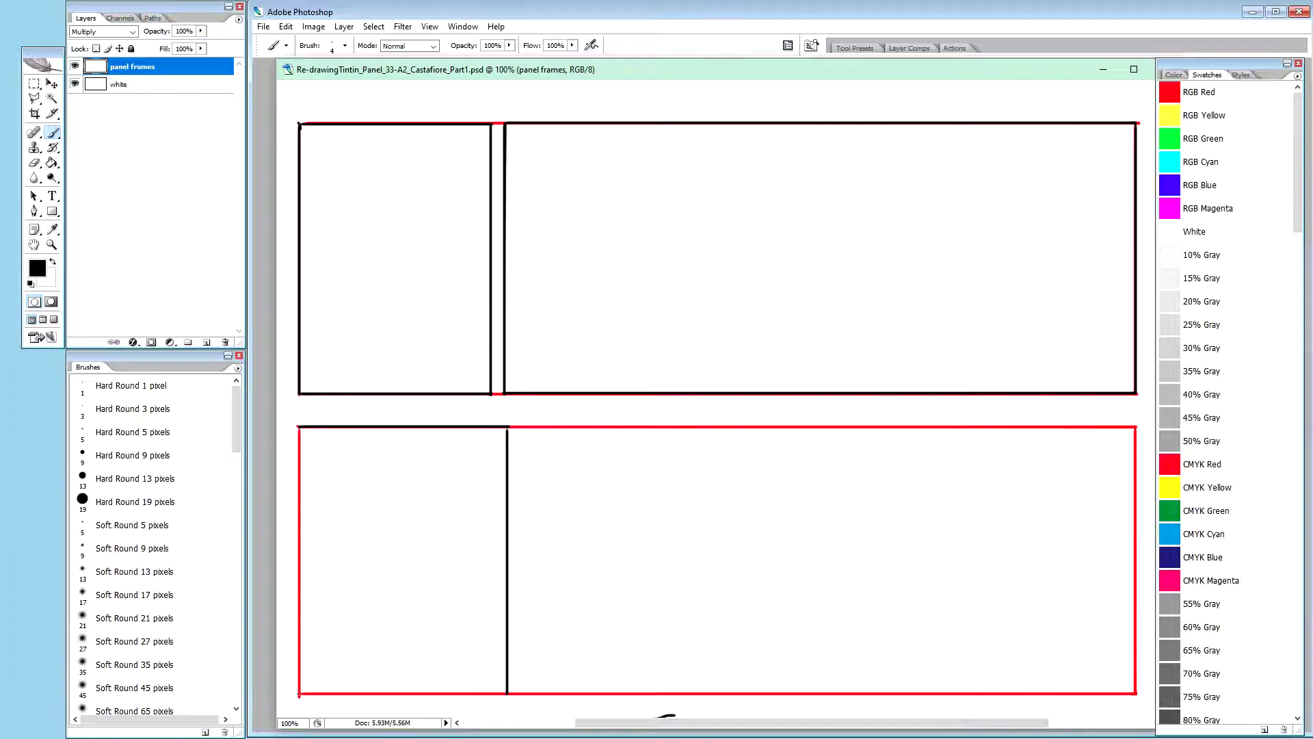
{"action": "left_click", "coordinate": [299, 692], "text": "shift"}
{"action": "key", "text": "ctrl+z"}
{"action": "left_click_drag", "start_coordinate": [299, 692], "coordinate": [499, 694]}
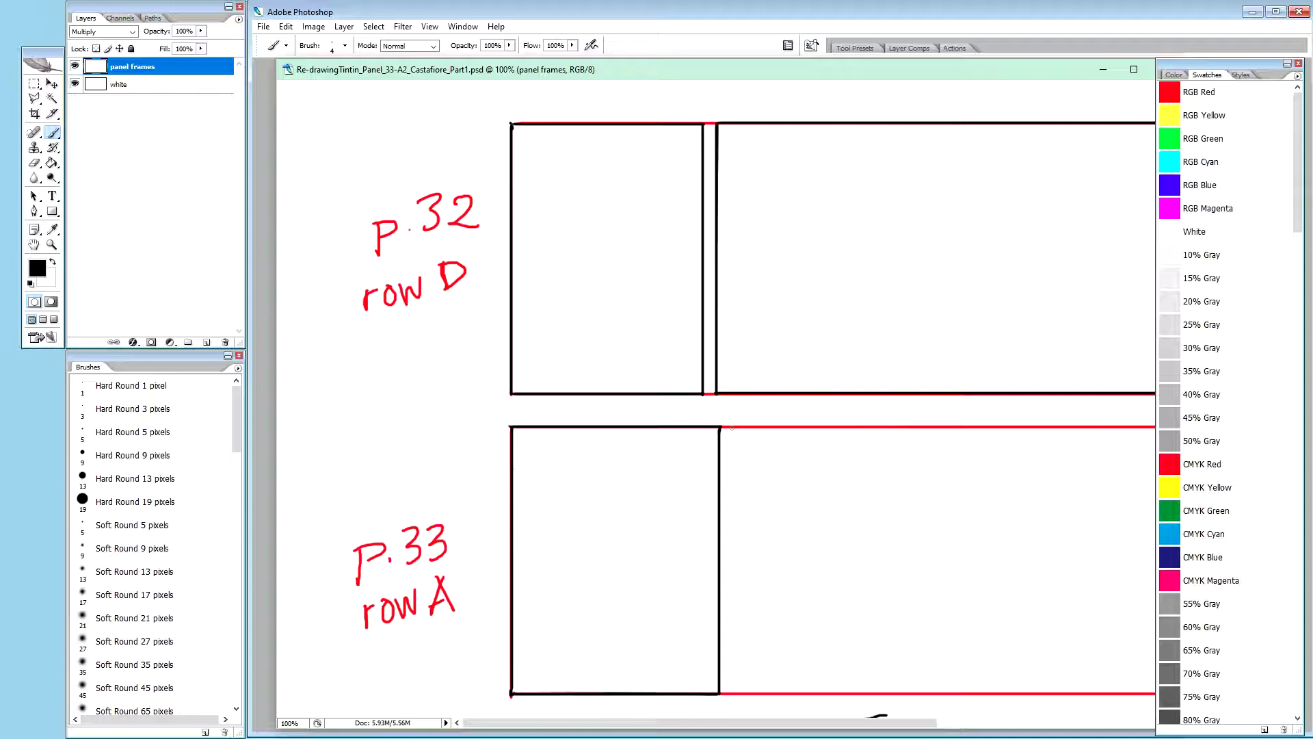
Outline the second panel of the lower row in black, leaving a narrow gutter after the first panel
{"action": "left_click_drag", "start_coordinate": [732, 427], "coordinate": [760, 692]}
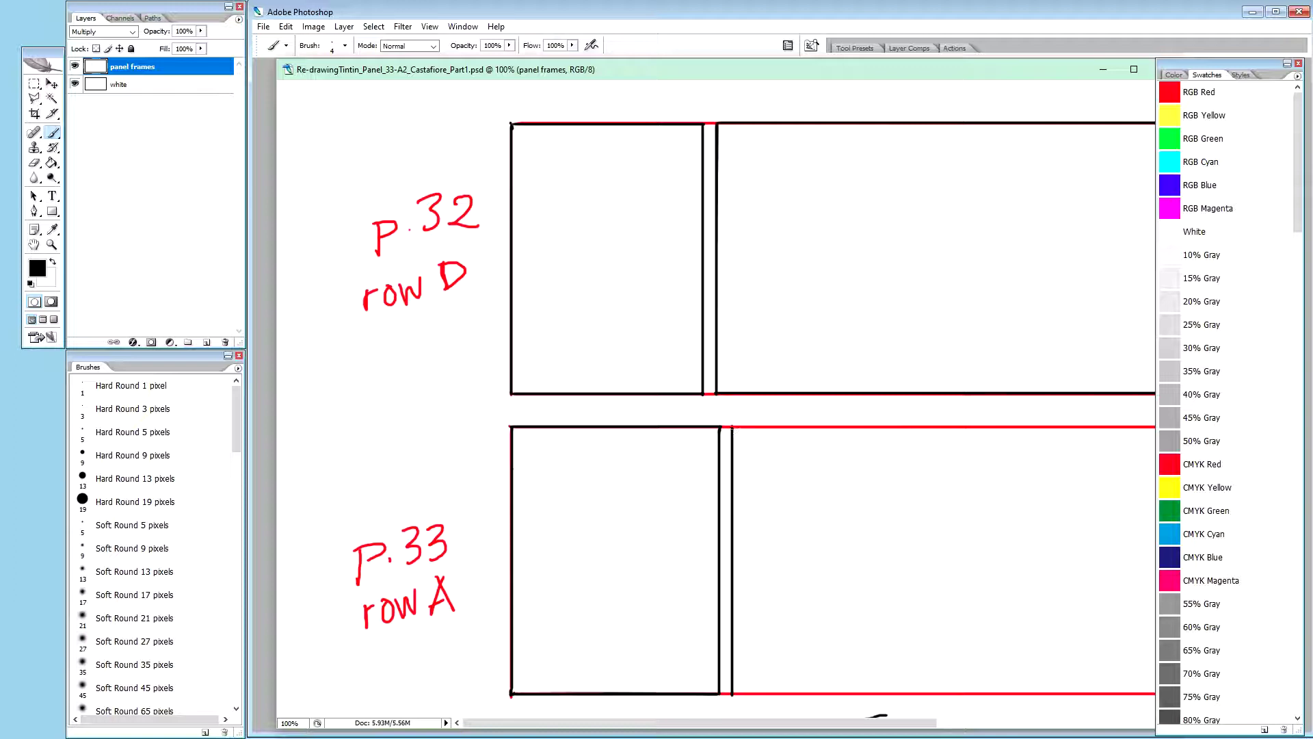
{"action": "left_click_drag", "start_coordinate": [732, 426], "coordinate": [906, 434]}
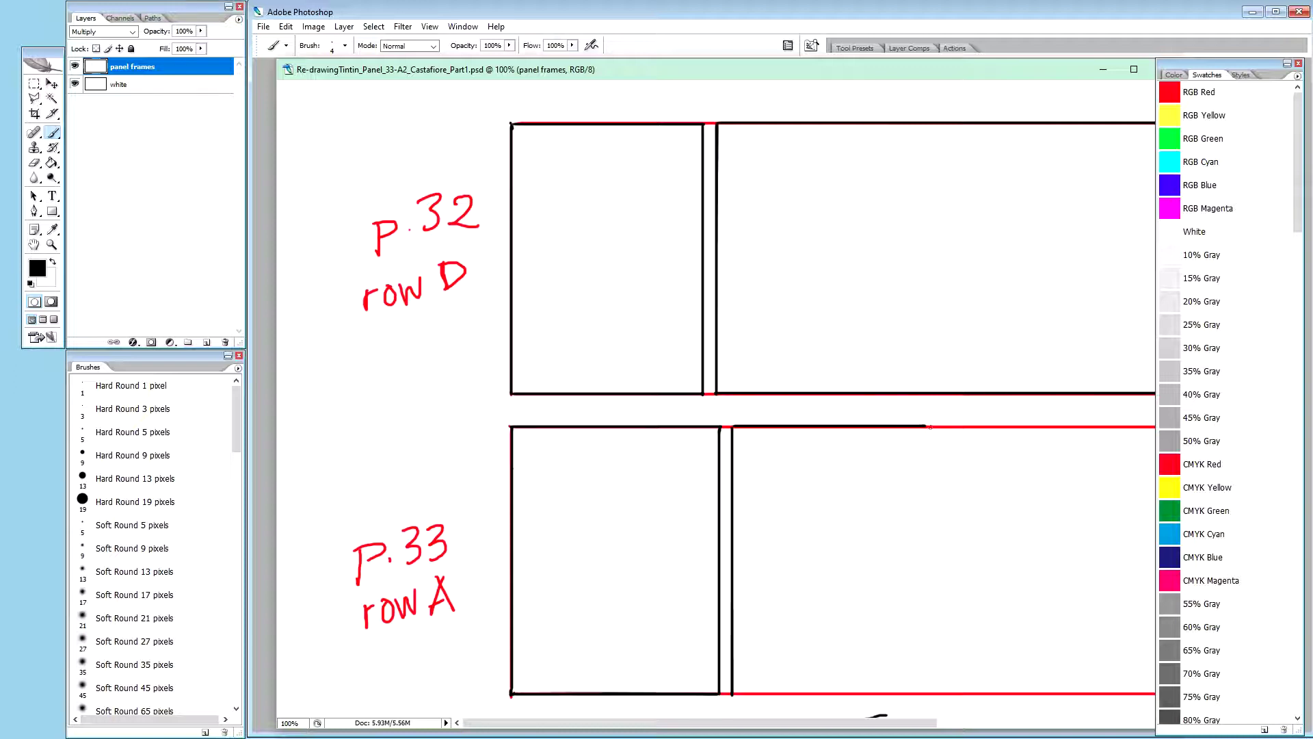
{"action": "left_click_drag", "start_coordinate": [926, 428], "coordinate": [923, 688]}
{"action": "left_click_drag", "start_coordinate": [732, 694], "coordinate": [937, 694]}
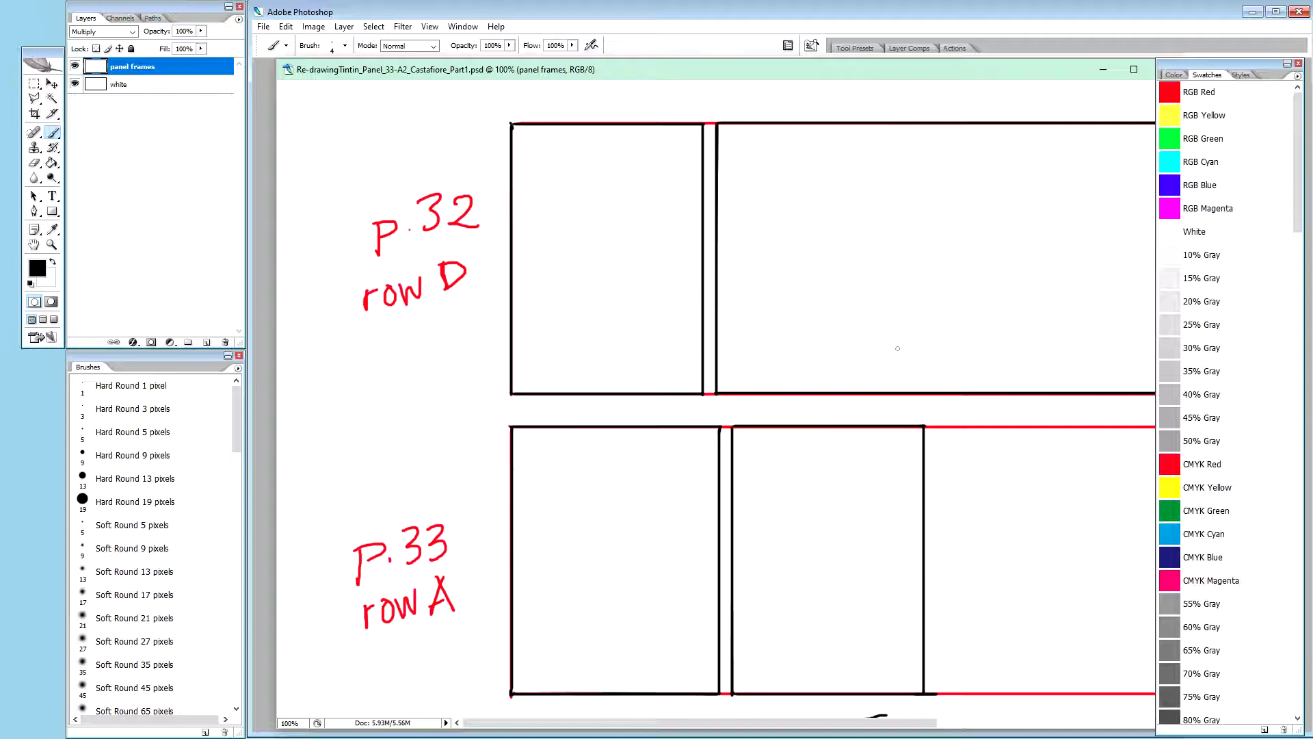
Paint out the line overshoot at the second lower panel's bottom corner with the white Pencil, and check the panel frames layer's visibility
{"action": "key", "text": "shift+b"}
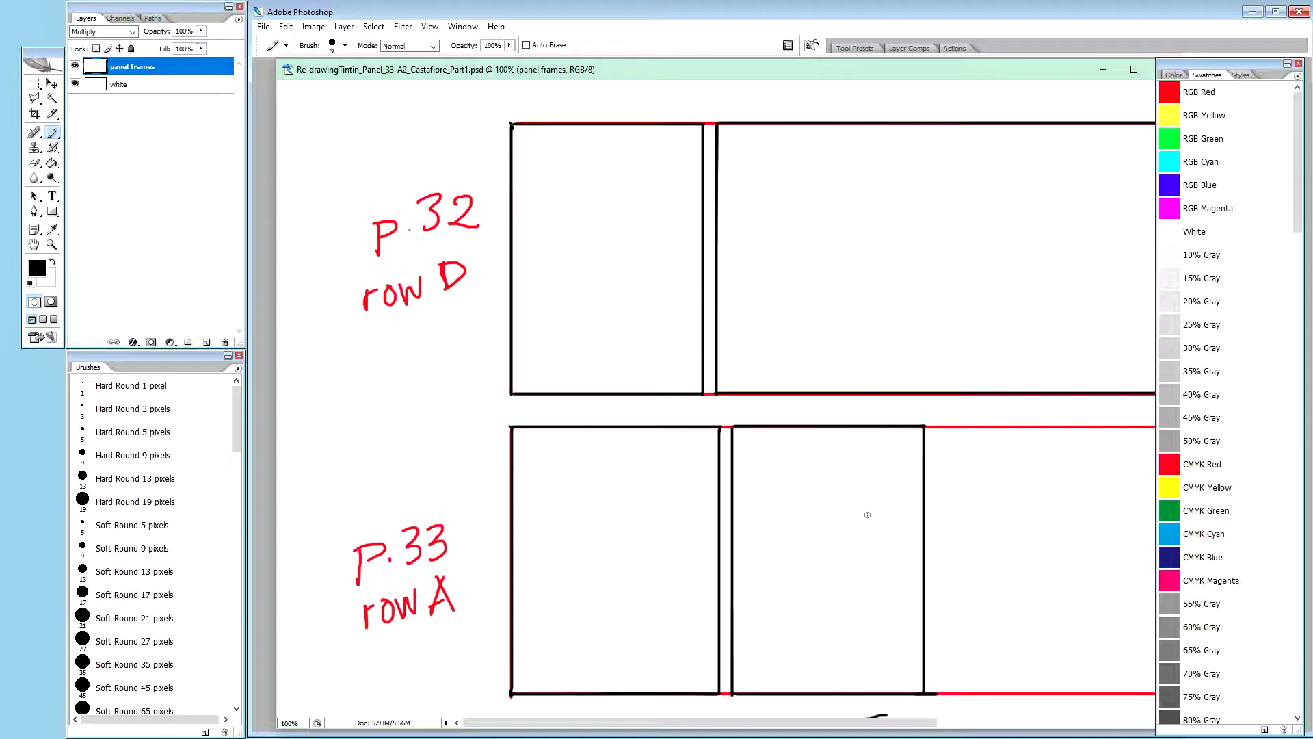
{"action": "key", "text": "x"}
{"action": "left_click_drag", "start_coordinate": [936, 692], "coordinate": [939, 692]}
{"action": "left_click", "coordinate": [74, 67]}
{"action": "left_click", "coordinate": [74, 68]}
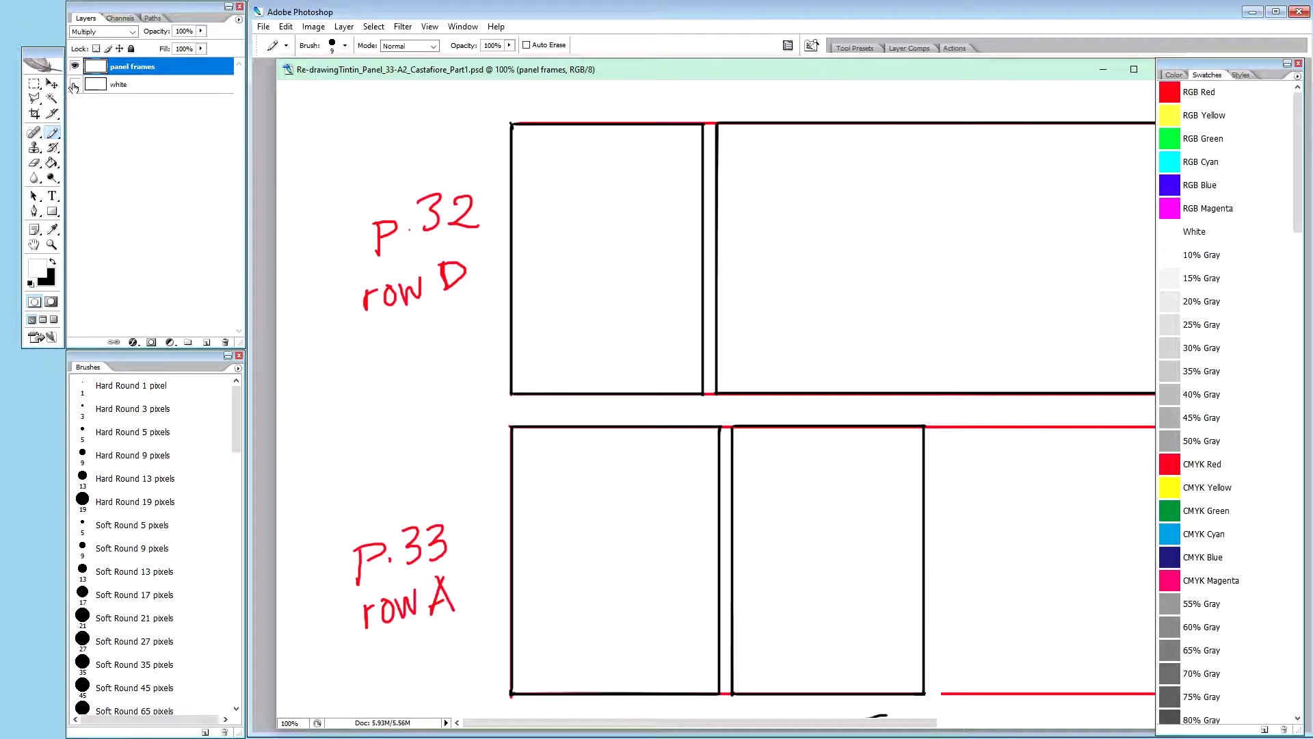
{"action": "left_click", "coordinate": [75, 67]}
{"action": "left_click", "coordinate": [75, 66]}
Draw a small black upward arrow with the Pencil beneath the second panel of the lower row
{"action": "key", "text": "ctrl+minus"}
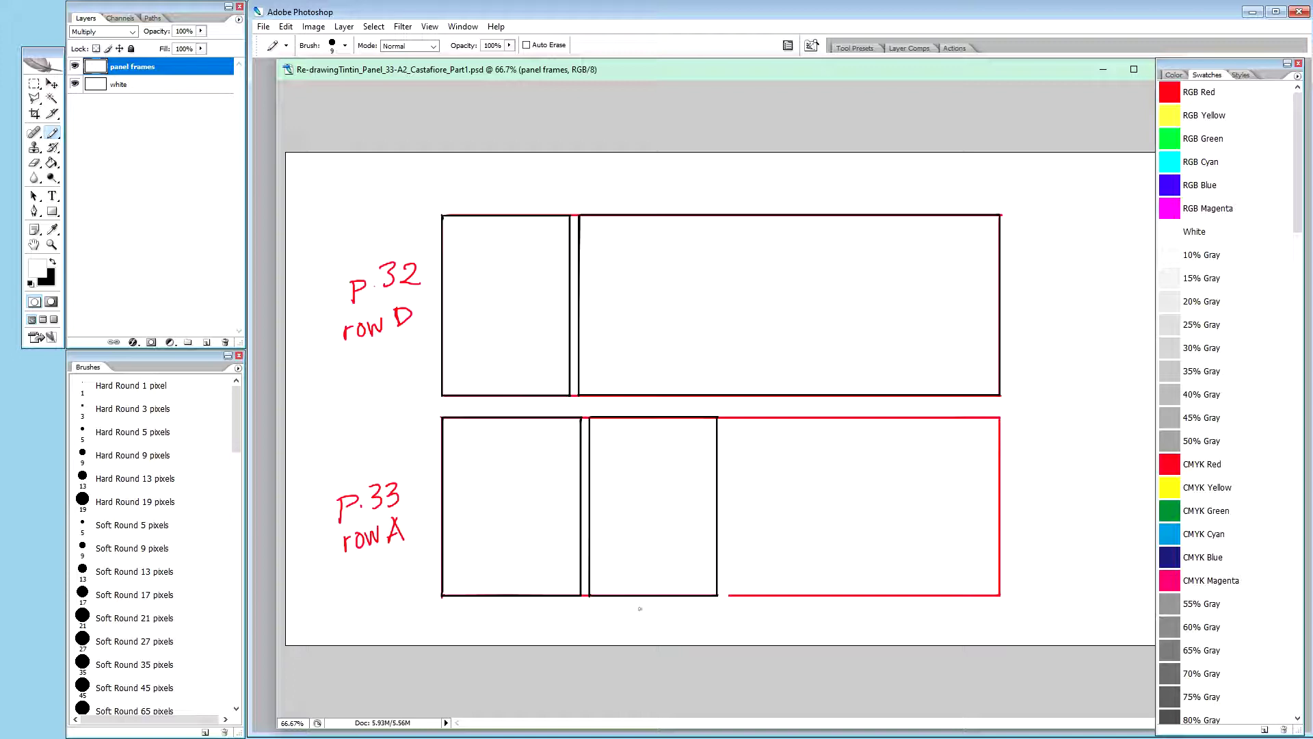
{"action": "key", "text": "x"}
{"action": "mouse_move", "coordinate": [648, 604]}
{"action": "left_mouse_down"}
{"action": "mouse_move", "coordinate": [648, 630]}
{"action": "mouse_move", "coordinate": [640, 617]}
{"action": "mouse_move", "coordinate": [655, 618]}
{"action": "left_mouse_up"}
Duplicate the white layer and rename the copy "content"
{"action": "left_click", "coordinate": [152, 85]}
{"action": "left_click_drag", "start_coordinate": [129, 91], "coordinate": [126, 86]}
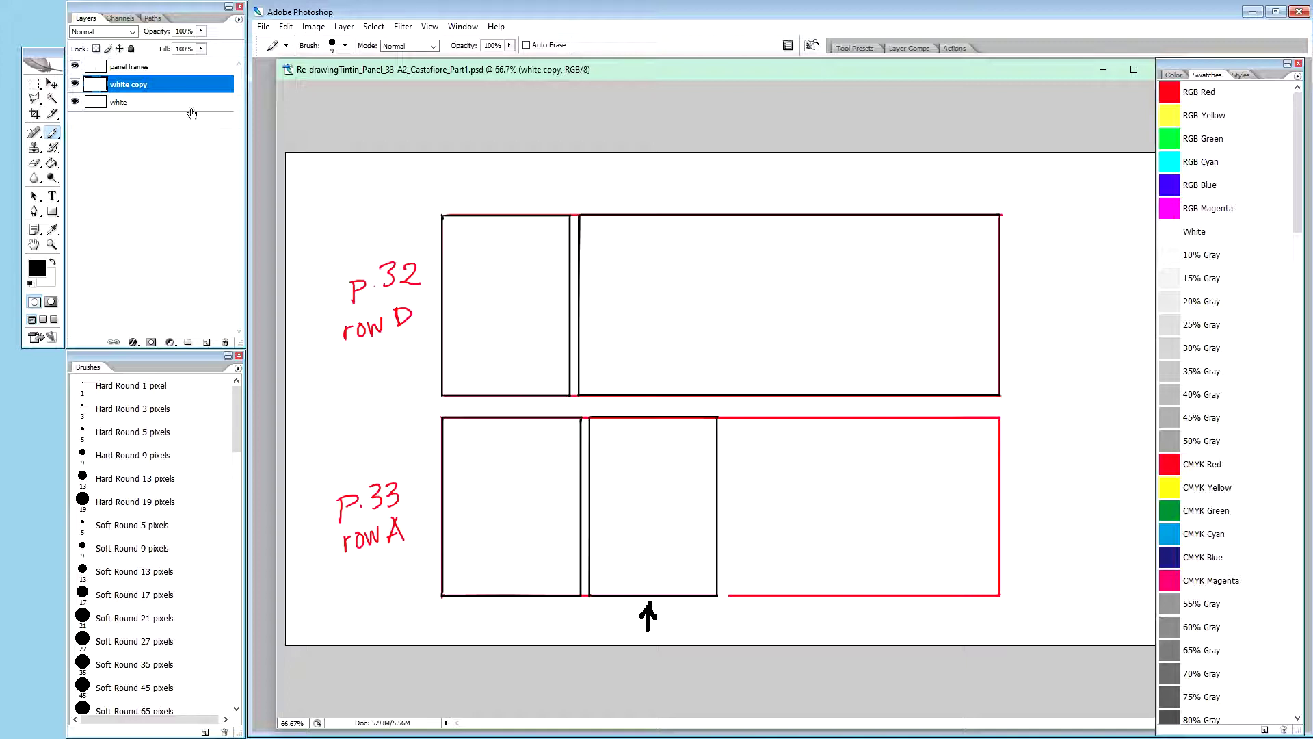
{"action": "double_click", "coordinate": [130, 84]}
{"action": "type", "text": "content"}
{"action": "key", "text": "Return"}
Switch to the Brush and make the content layer active for sketching
{"action": "key", "text": "h"}
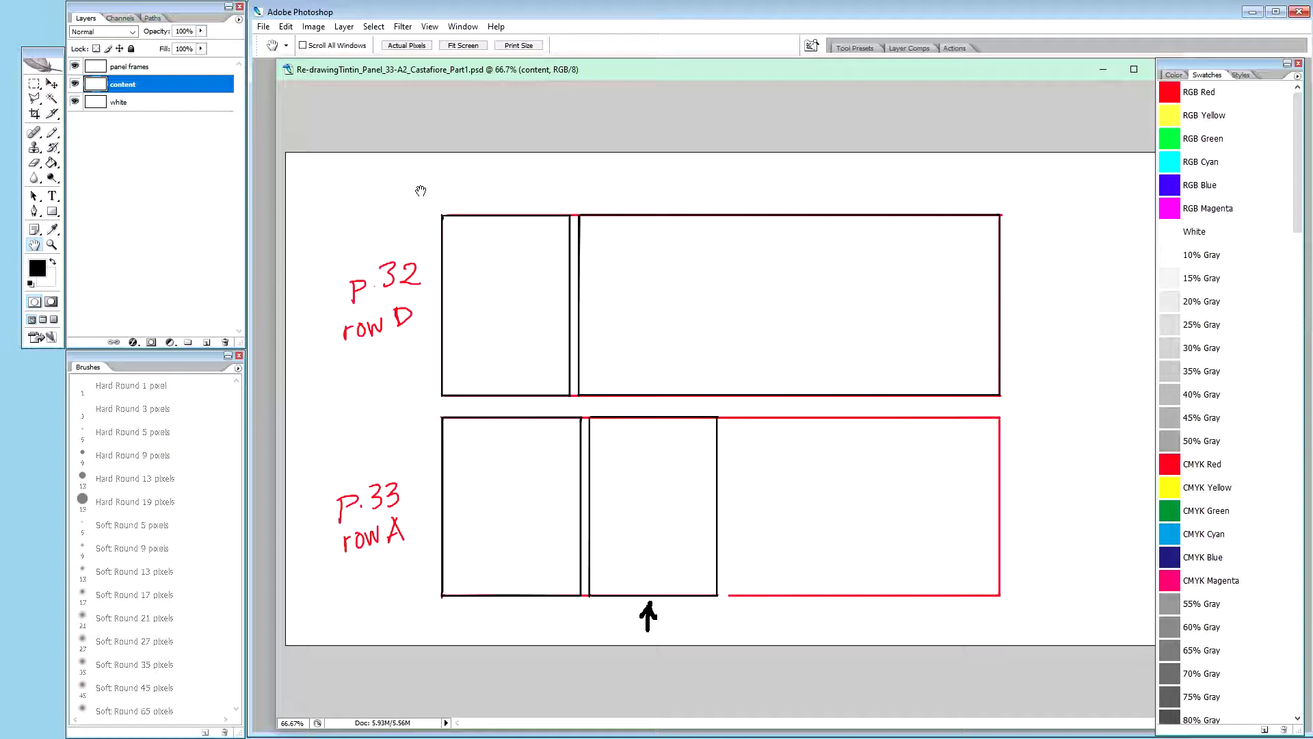
{"action": "key", "text": "ctrl+alt+0"}
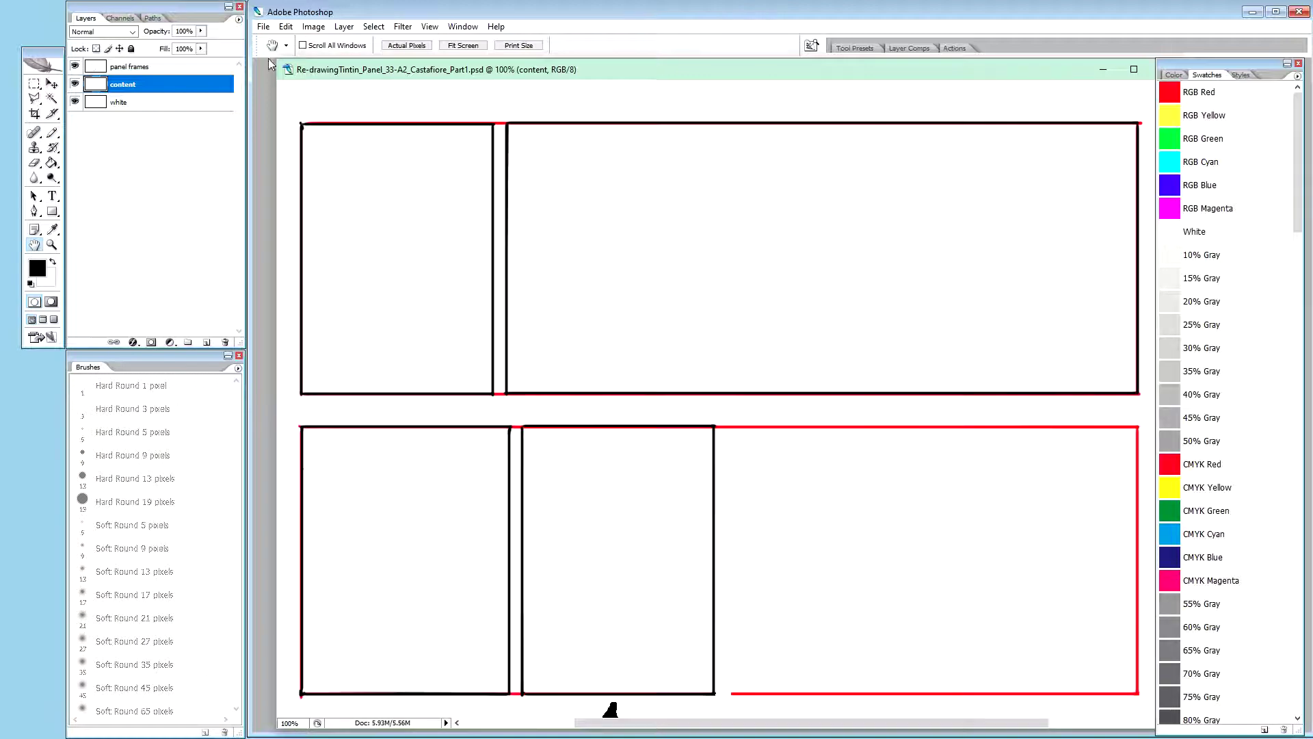
{"action": "left_click_drag", "start_coordinate": [425, 235], "coordinate": [621, 279]}
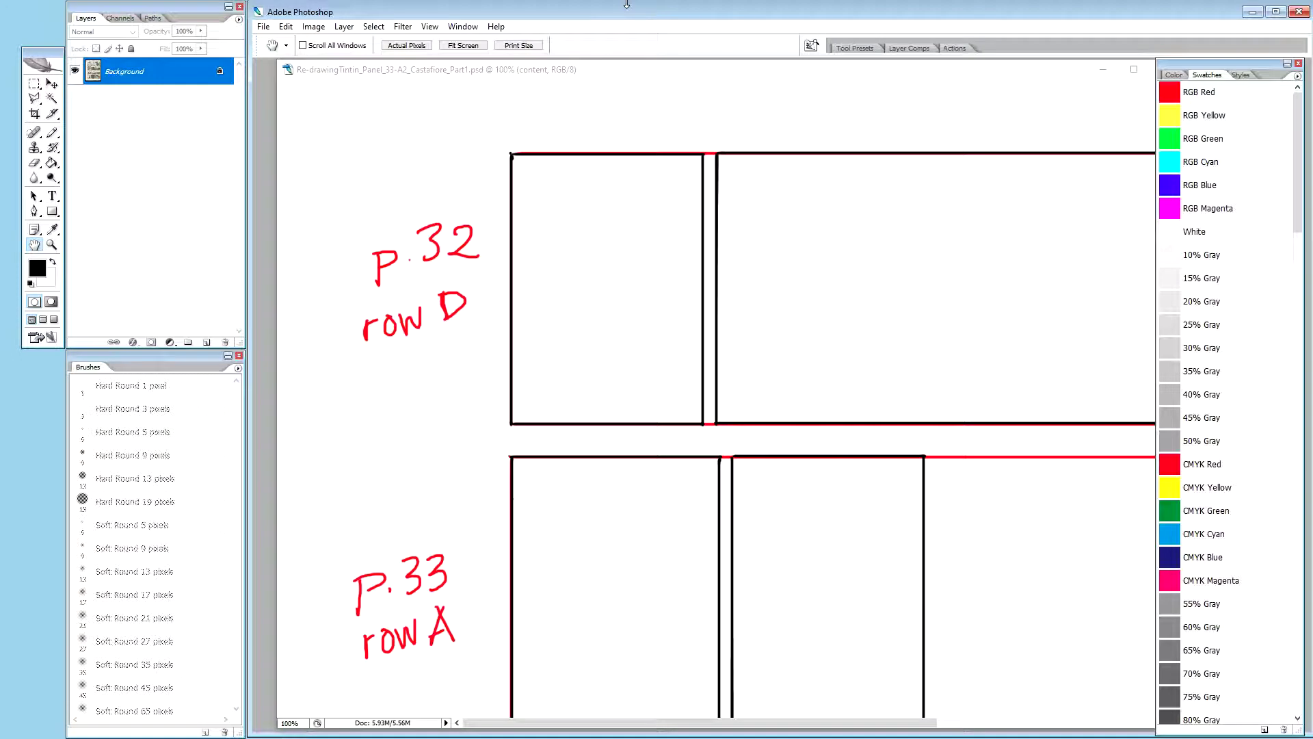
{"action": "key", "text": "b"}
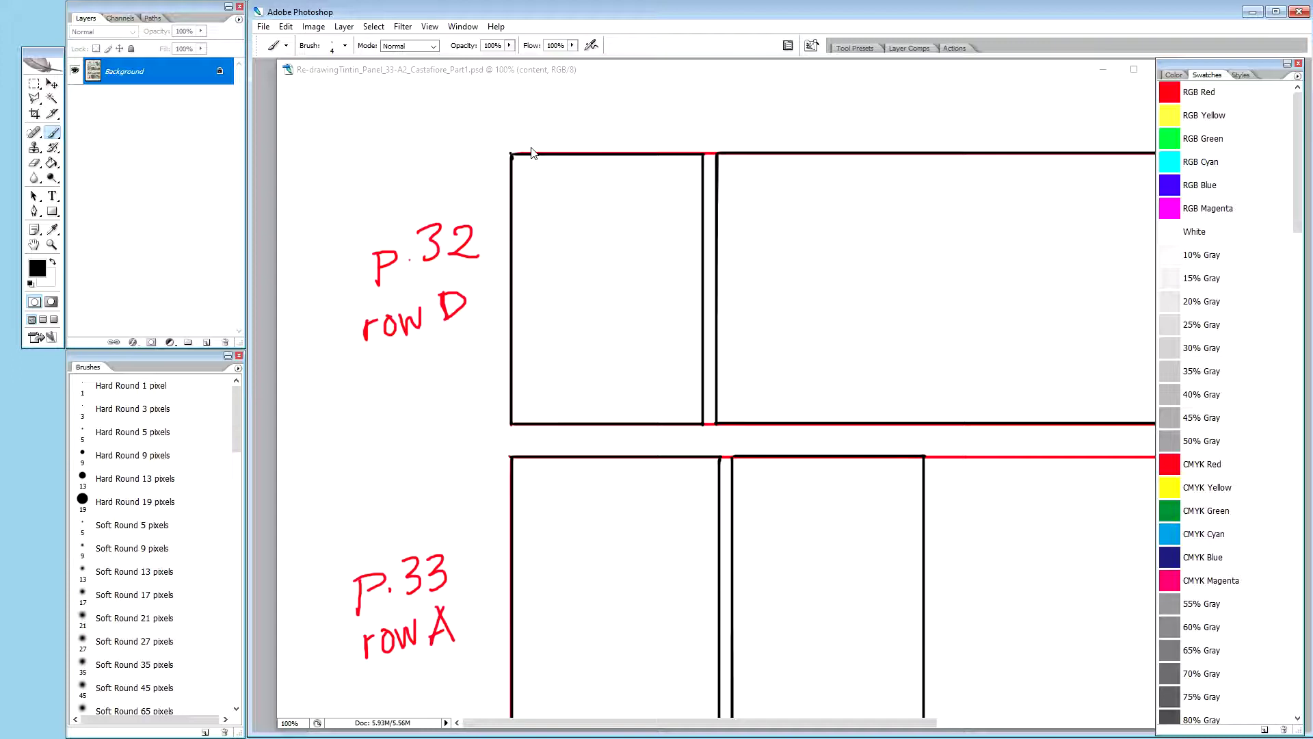
{"action": "left_click", "coordinate": [481, 71]}
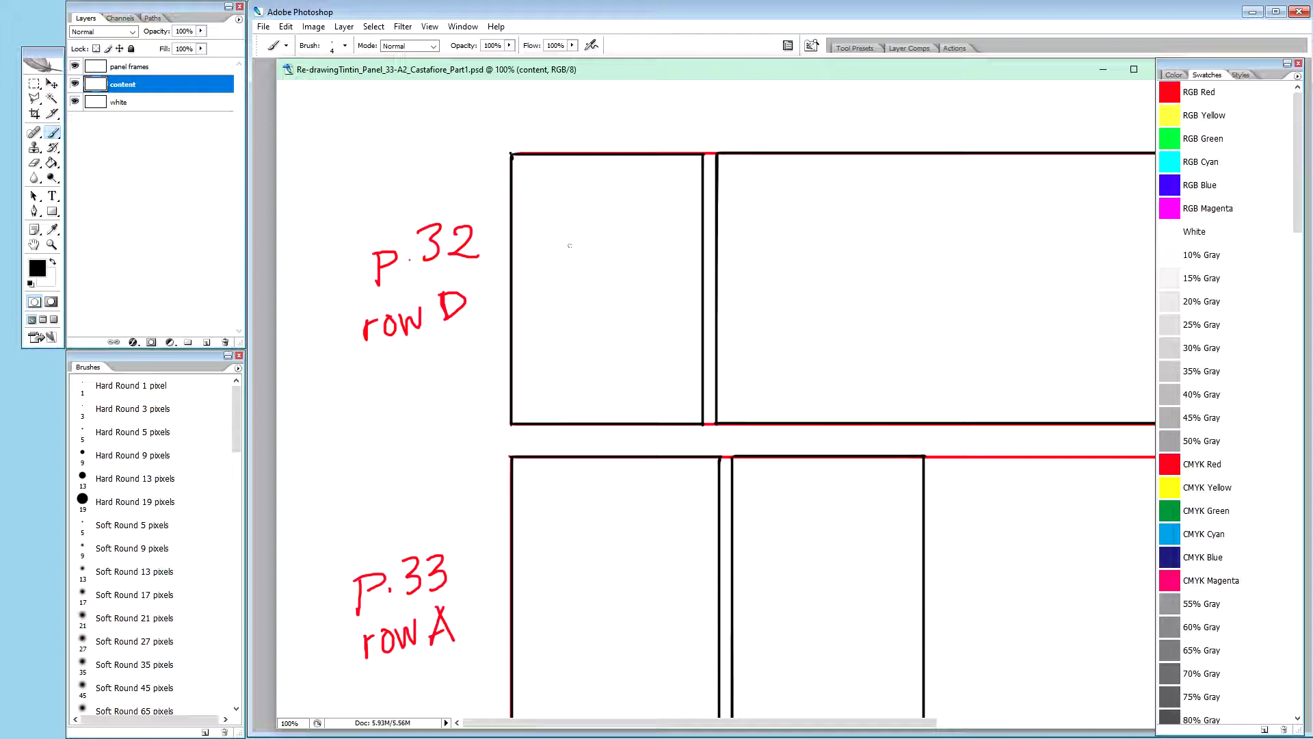
{"action": "left_click", "coordinate": [140, 68]}
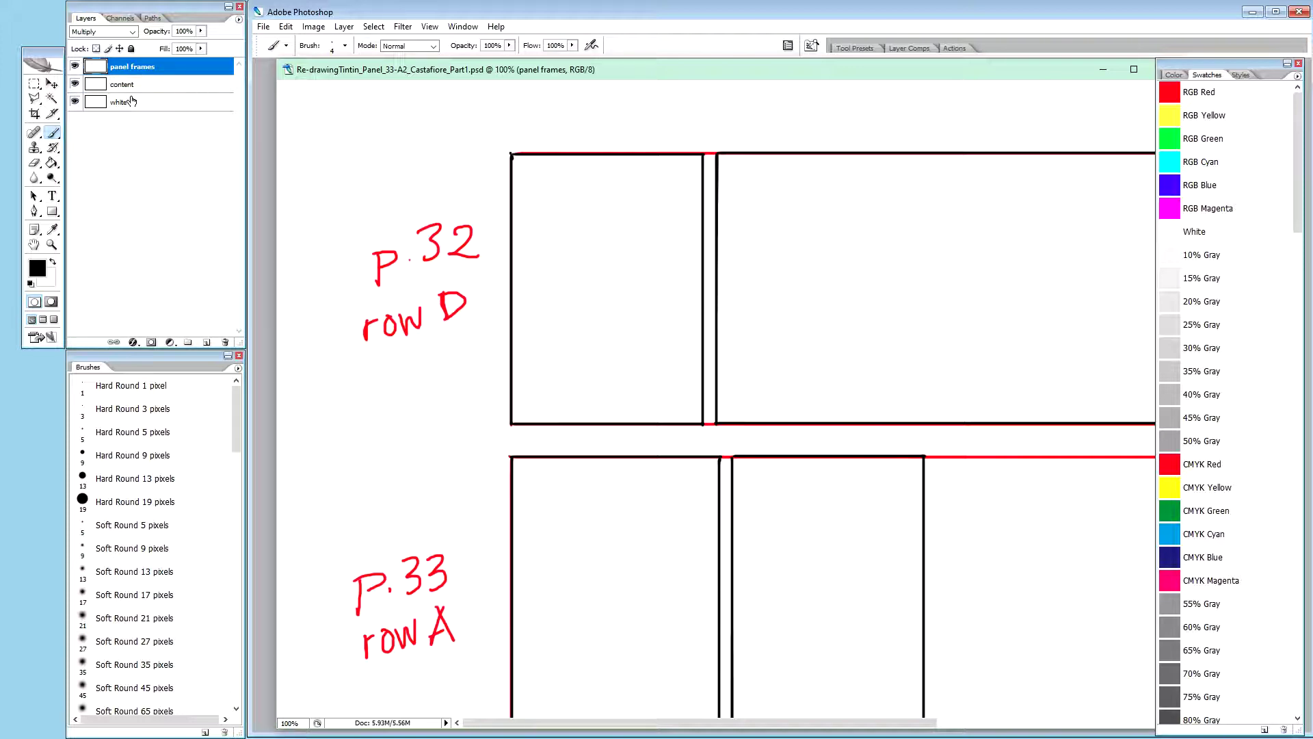
{"action": "left_click", "coordinate": [140, 87]}
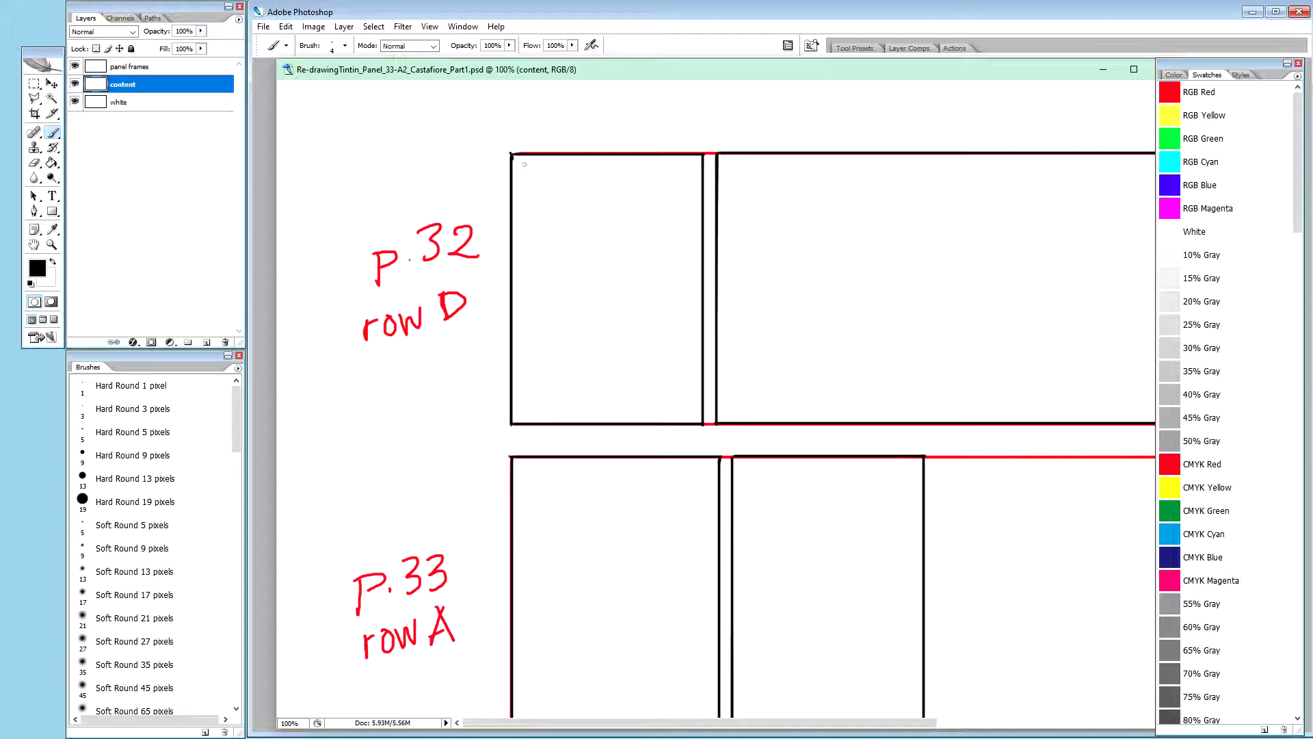
Outline a wide speech box across the top of the first upper panel with the Brush in CMYK Cyan at 50% opacity
{"action": "left_click", "coordinate": [1169, 532]}
{"action": "key", "text": "5"}
{"action": "key", "text": "ctrl+plus"}
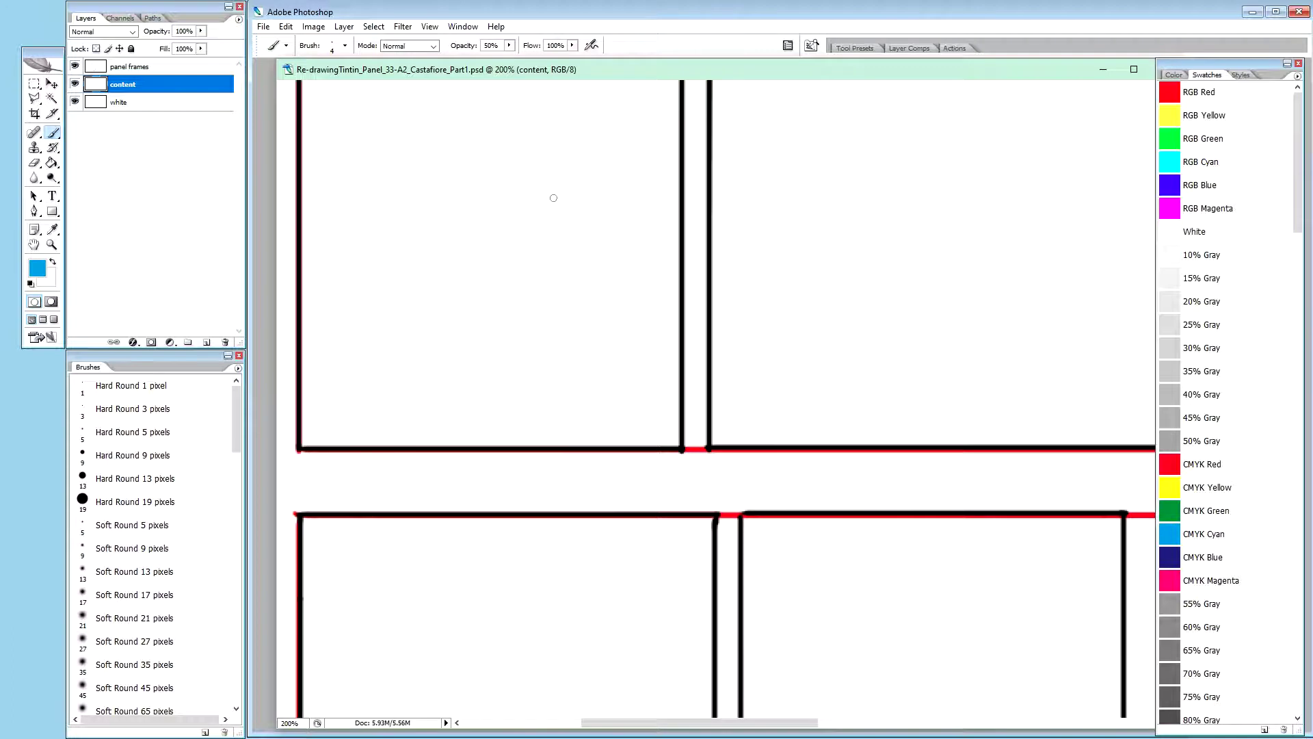
{"action": "key", "text": "h"}
{"action": "left_click_drag", "start_coordinate": [433, 230], "coordinate": [562, 434]}
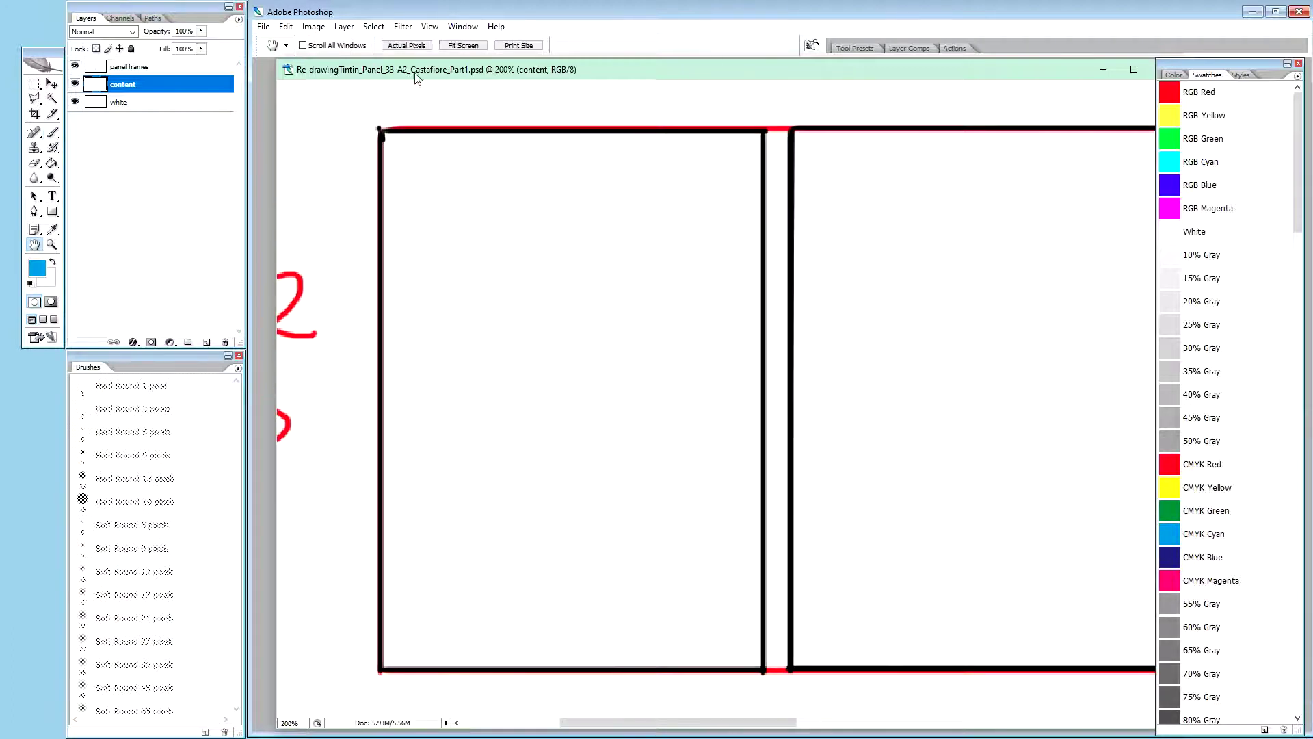
{"action": "key", "text": "b"}
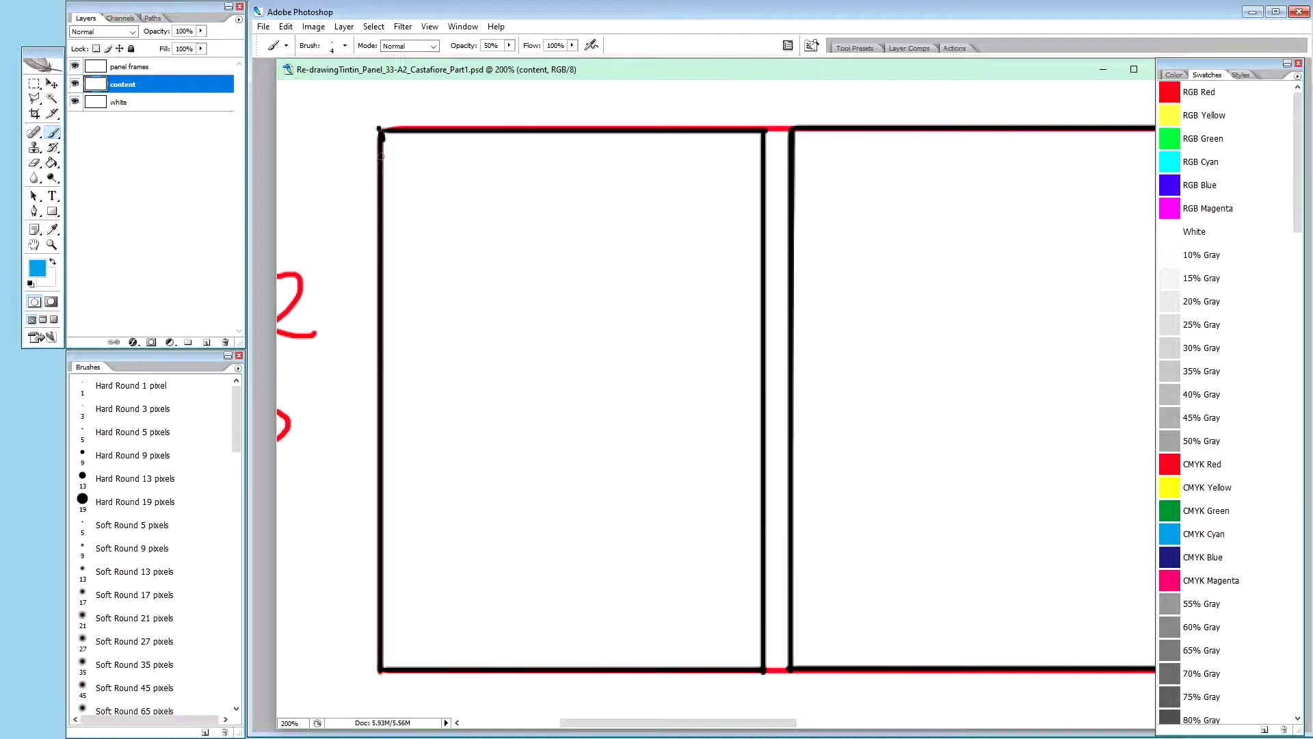
{"action": "left_click_drag", "start_coordinate": [394, 152], "coordinate": [399, 243]}
{"action": "left_click_drag", "start_coordinate": [405, 147], "coordinate": [744, 147]}
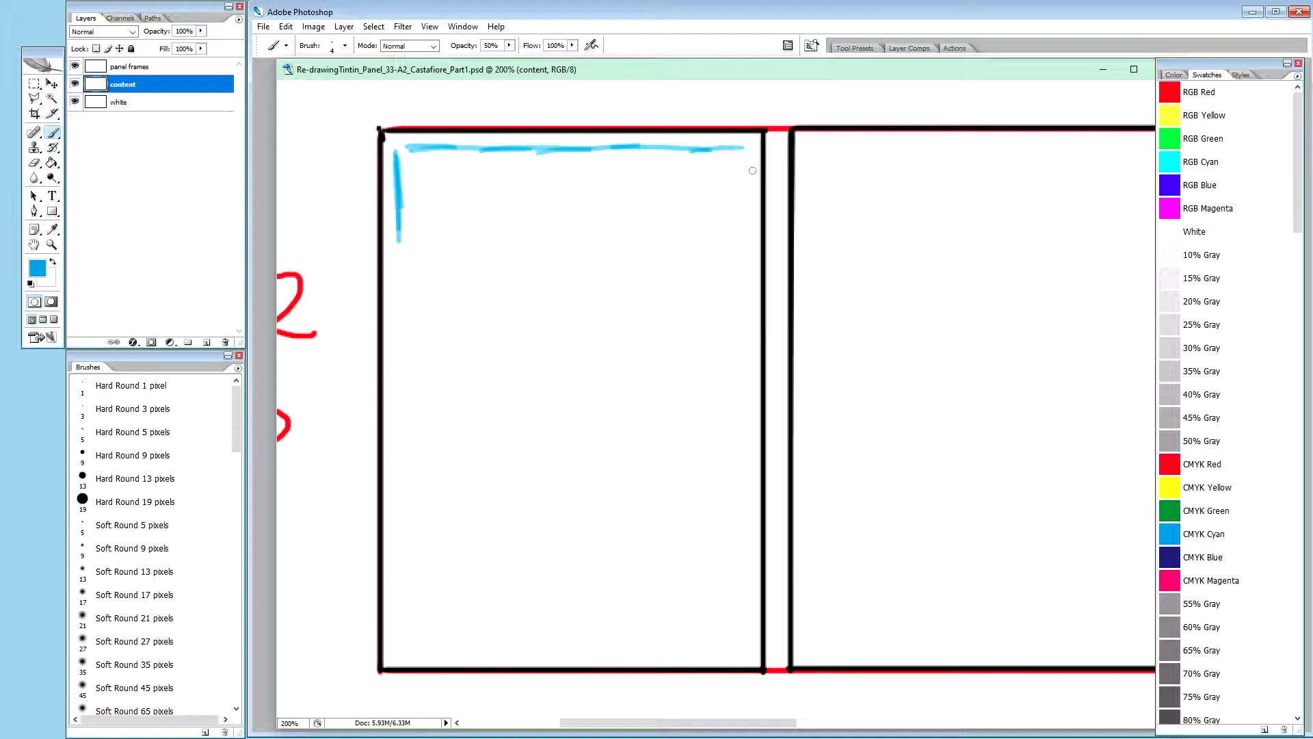
{"action": "left_click_drag", "start_coordinate": [751, 149], "coordinate": [750, 234]}
{"action": "left_click_drag", "start_coordinate": [400, 241], "coordinate": [756, 230]}
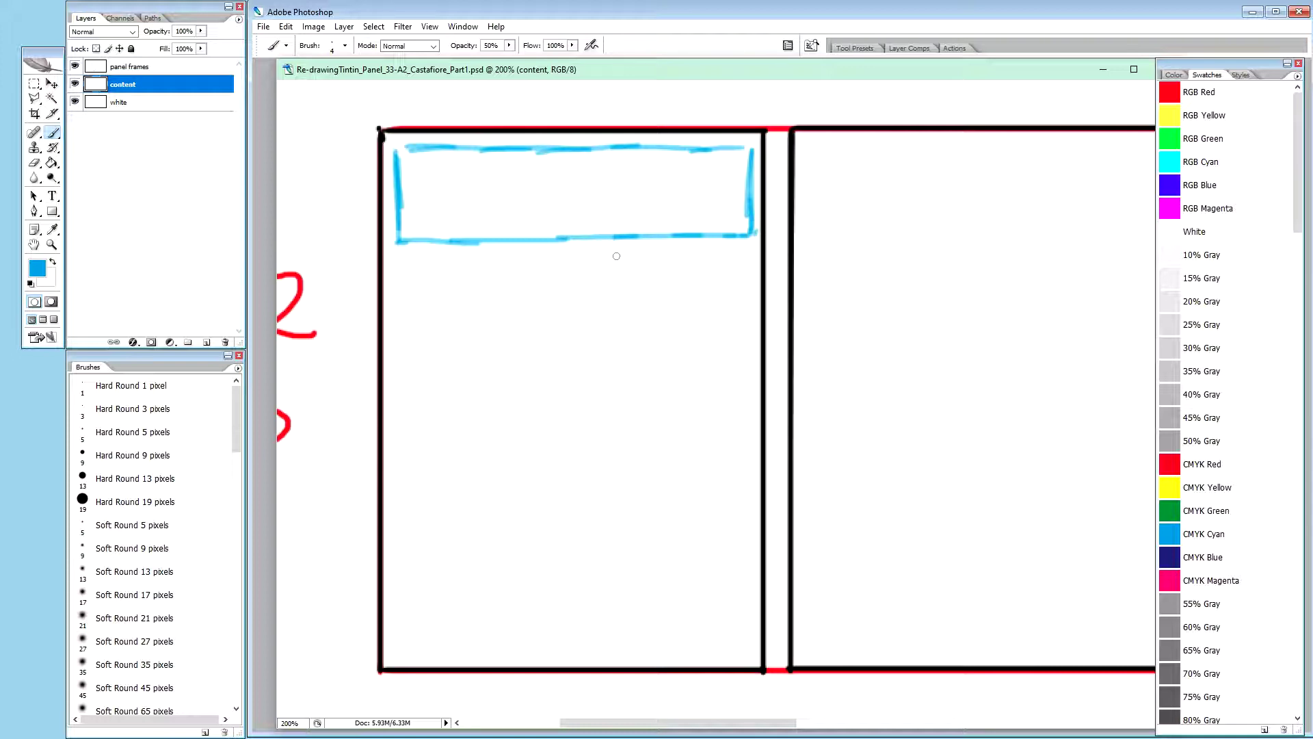
Sketch a narrower speech box directly below the first and mark the text lines in both boxes with short squiggles
{"action": "left_click_drag", "start_coordinate": [612, 239], "coordinate": [608, 320]}
{"action": "left_click_drag", "start_coordinate": [609, 268], "coordinate": [610, 355]}
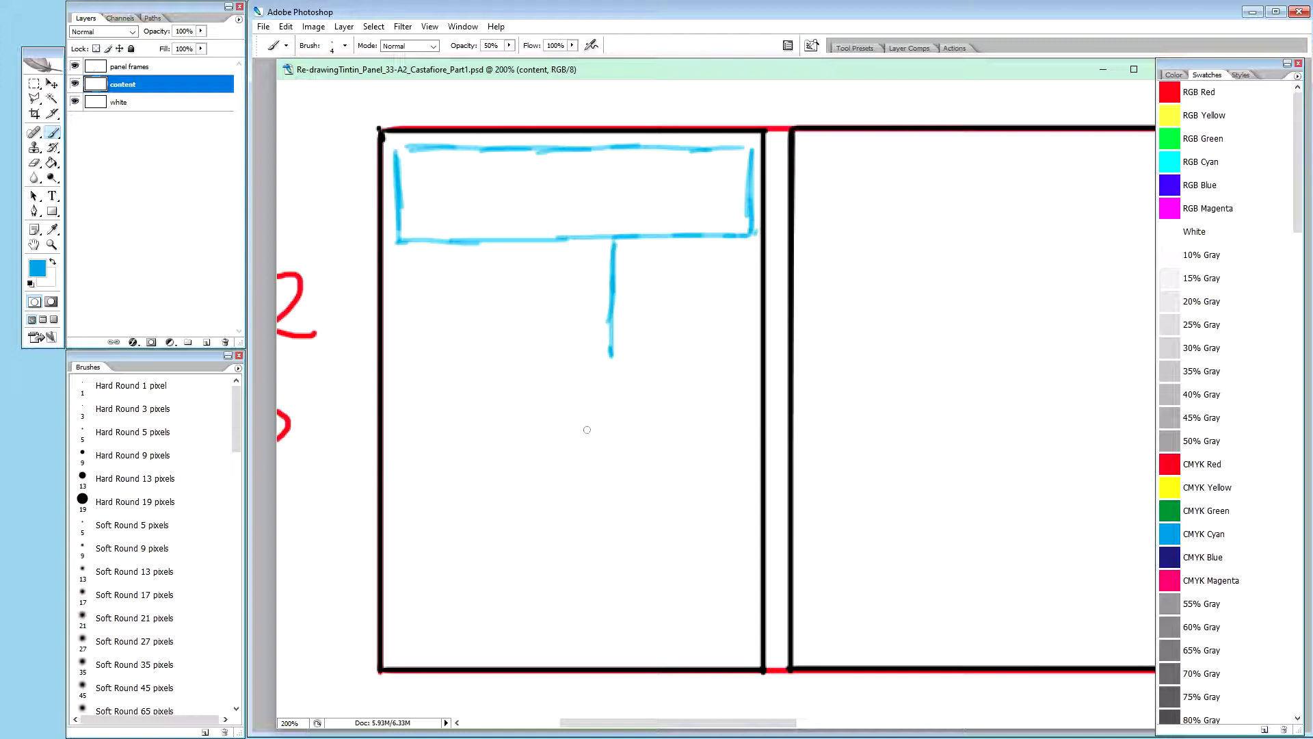
{"action": "left_click", "coordinate": [610, 360]}
{"action": "mouse_move", "coordinate": [420, 170]}
{"action": "left_mouse_down"}
{"action": "mouse_move", "coordinate": [448, 171]}
{"action": "mouse_move", "coordinate": [432, 198]}
{"action": "left_mouse_up"}
{"action": "left_click_drag", "start_coordinate": [421, 218], "coordinate": [463, 219]}
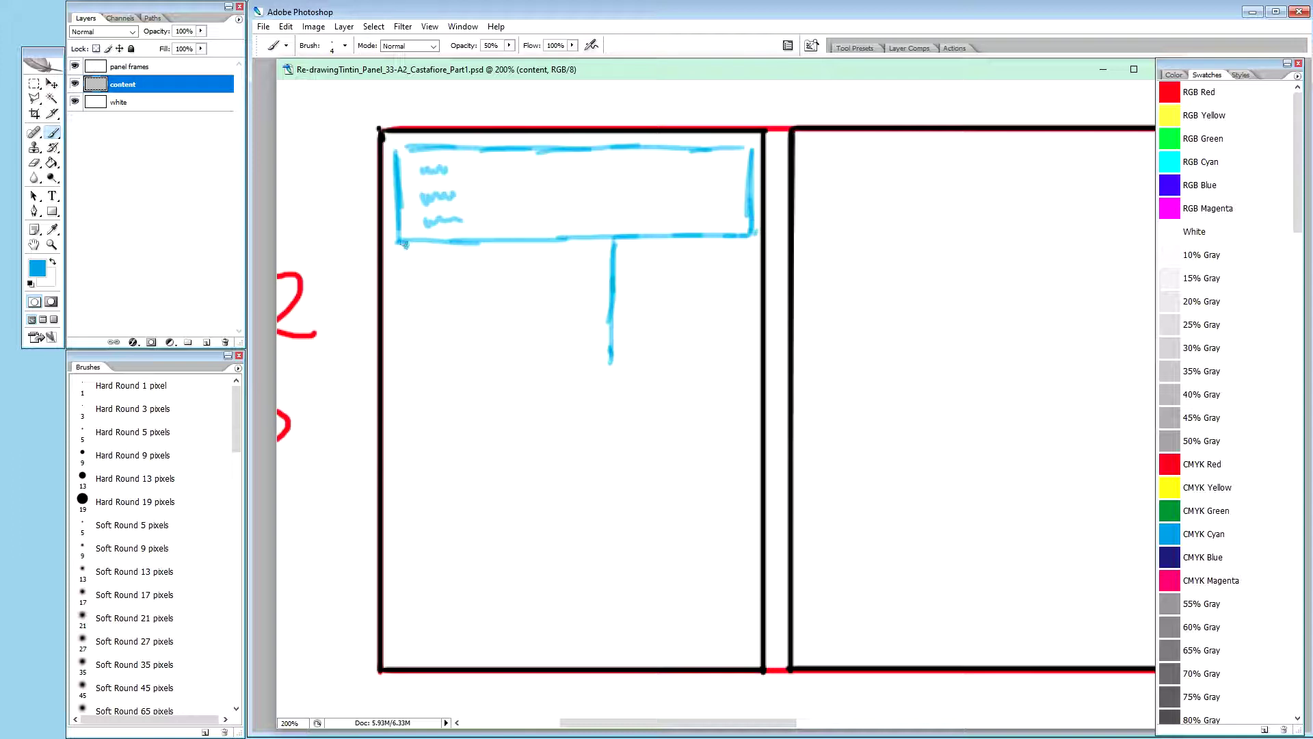
{"action": "mouse_move", "coordinate": [397, 271]}
{"action": "left_mouse_down"}
{"action": "mouse_move", "coordinate": [410, 365]}
{"action": "mouse_move", "coordinate": [612, 355]}
{"action": "left_mouse_up"}
{"action": "mouse_move", "coordinate": [414, 265]}
{"action": "left_mouse_down"}
{"action": "mouse_move", "coordinate": [452, 263]}
{"action": "mouse_move", "coordinate": [433, 291]}
{"action": "mouse_move", "coordinate": [453, 292]}
{"action": "mouse_move", "coordinate": [426, 319]}
{"action": "mouse_move", "coordinate": [461, 315]}
{"action": "mouse_move", "coordinate": [431, 334]}
{"action": "mouse_move", "coordinate": [463, 335]}
{"action": "left_mouse_up"}
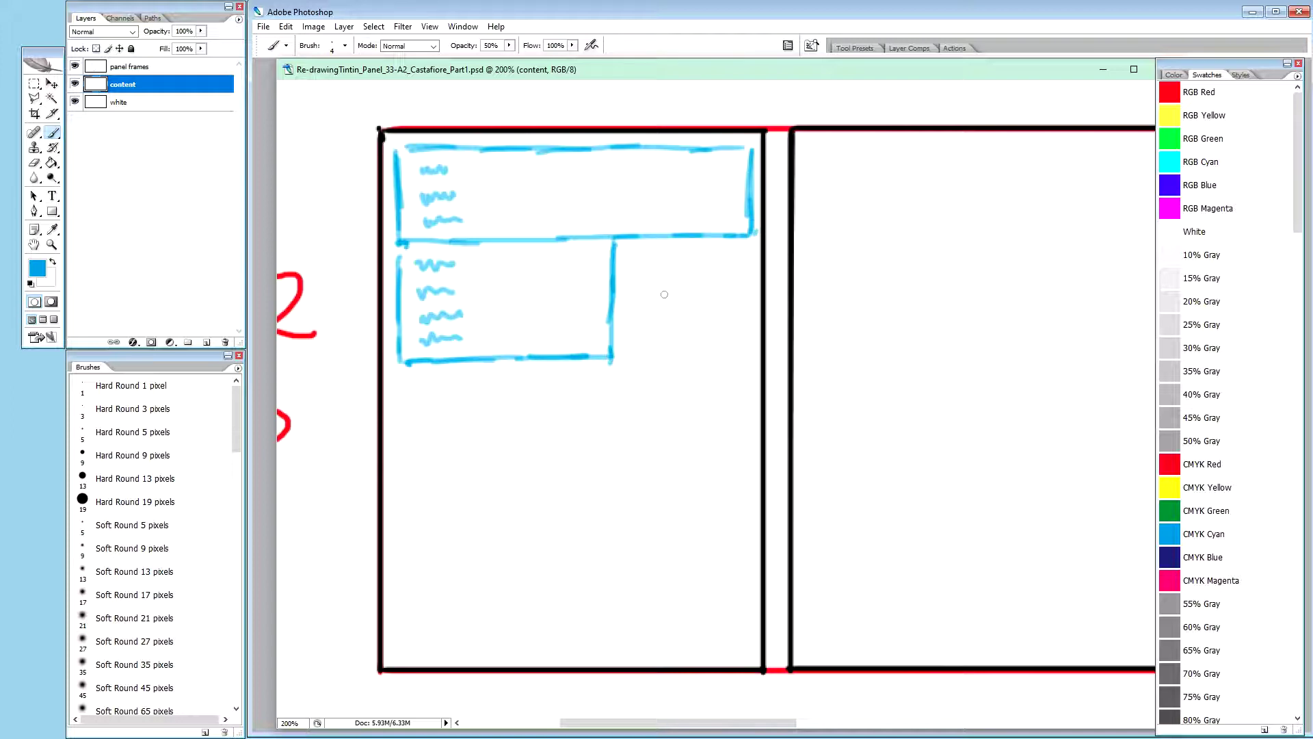
Rough in a figure beside the lower speech box, with an oval head, a nose facing left and a slanted torso
{"action": "mouse_move", "coordinate": [664, 252]}
{"action": "left_mouse_down"}
{"action": "mouse_move", "coordinate": [715, 263]}
{"action": "mouse_move", "coordinate": [654, 264]}
{"action": "mouse_move", "coordinate": [673, 229]}
{"action": "mouse_move", "coordinate": [711, 284]}
{"action": "mouse_move", "coordinate": [684, 307]}
{"action": "mouse_move", "coordinate": [712, 270]}
{"action": "mouse_move", "coordinate": [671, 255]}
{"action": "mouse_move", "coordinate": [640, 268]}
{"action": "mouse_move", "coordinate": [652, 271]}
{"action": "left_mouse_up"}
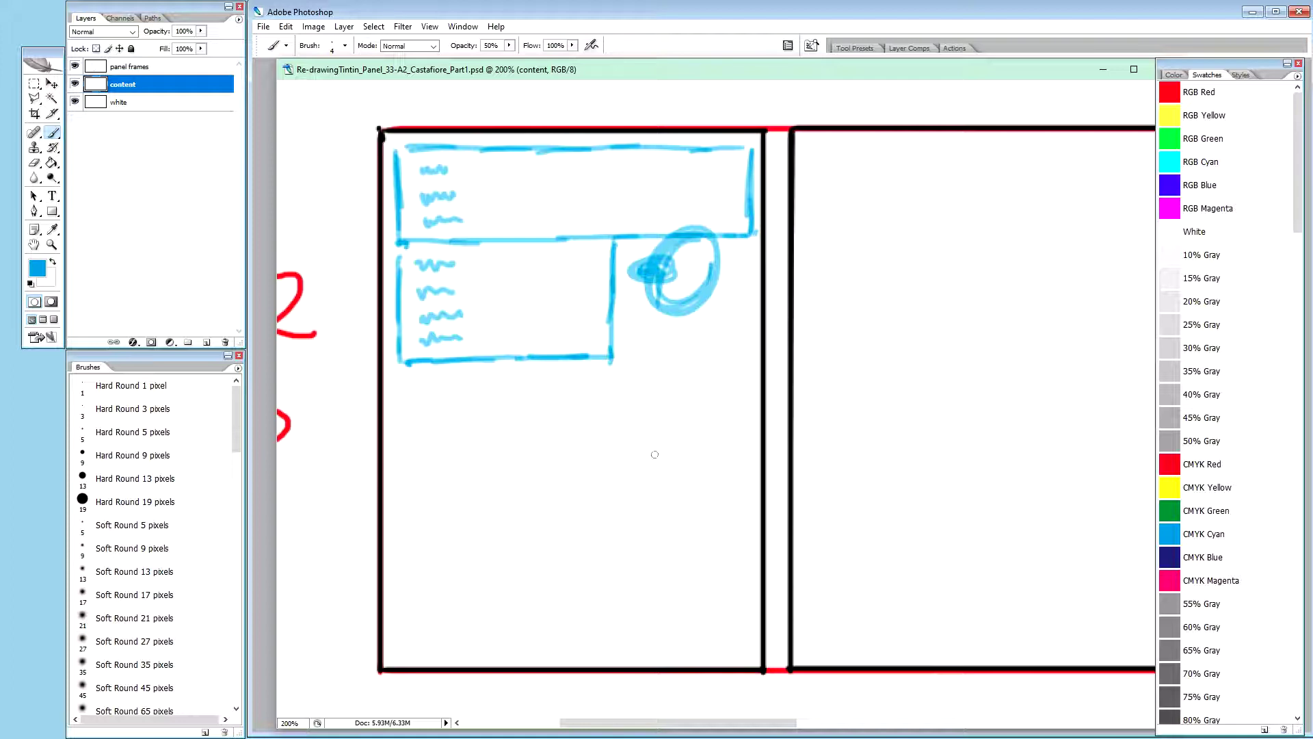
{"action": "mouse_move", "coordinate": [587, 461]}
{"action": "left_mouse_down"}
{"action": "mouse_move", "coordinate": [627, 485]}
{"action": "mouse_move", "coordinate": [578, 454]}
{"action": "mouse_move", "coordinate": [662, 483]}
{"action": "mouse_move", "coordinate": [601, 457]}
{"action": "mouse_move", "coordinate": [655, 497]}
{"action": "left_mouse_up"}
{"action": "left_click_drag", "start_coordinate": [646, 309], "coordinate": [587, 437]}
{"action": "left_click_drag", "start_coordinate": [634, 351], "coordinate": [574, 459]}
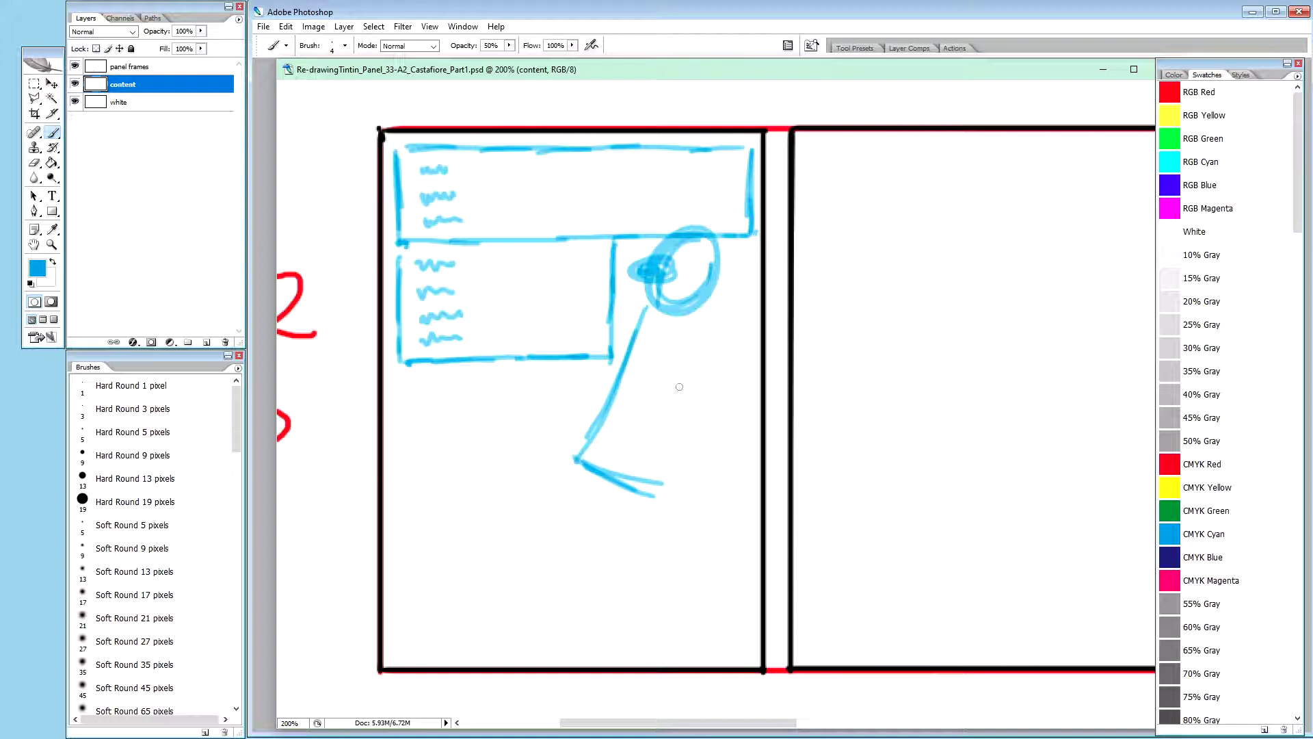
{"action": "left_click_drag", "start_coordinate": [699, 337], "coordinate": [667, 483]}
Sketch the figure's bent front arm with the forearm and hand reaching toward the panel's right edge
{"action": "mouse_move", "coordinate": [684, 315]}
{"action": "left_mouse_down"}
{"action": "mouse_move", "coordinate": [699, 337]}
{"action": "mouse_move", "coordinate": [686, 390]}
{"action": "mouse_move", "coordinate": [735, 386]}
{"action": "left_mouse_up"}
{"action": "mouse_move", "coordinate": [649, 362]}
{"action": "left_mouse_down"}
{"action": "mouse_move", "coordinate": [677, 409]}
{"action": "mouse_move", "coordinate": [723, 417]}
{"action": "mouse_move", "coordinate": [728, 403]}
{"action": "mouse_move", "coordinate": [726, 415]}
{"action": "mouse_move", "coordinate": [758, 387]}
{"action": "left_mouse_up"}
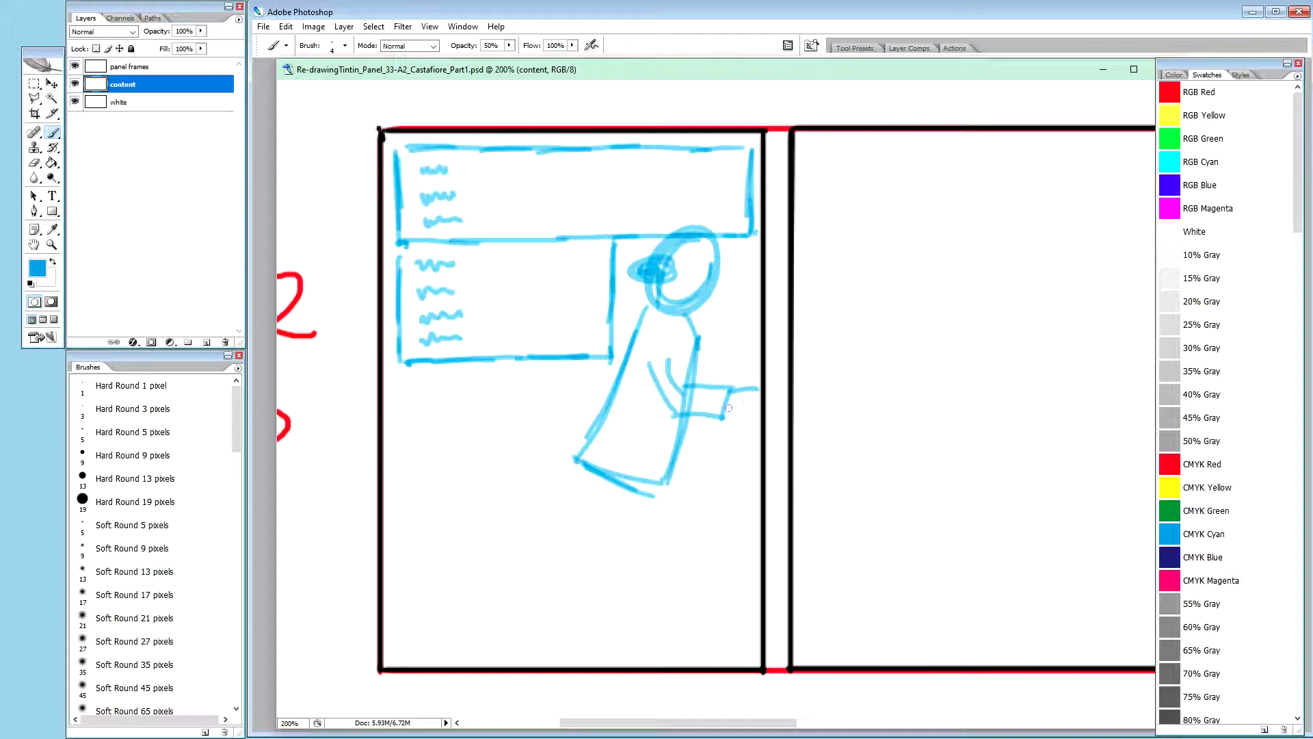
{"action": "mouse_move", "coordinate": [737, 390]}
{"action": "left_mouse_down"}
{"action": "mouse_move", "coordinate": [752, 399]}
{"action": "mouse_move", "coordinate": [726, 411]}
{"action": "left_mouse_up"}
Sketch the figure's legs in a walking stride, with one foot stretched out to the left
{"action": "left_click", "coordinate": [575, 537]}
{"action": "mouse_move", "coordinate": [615, 482]}
{"action": "left_mouse_down"}
{"action": "mouse_move", "coordinate": [673, 555]}
{"action": "mouse_move", "coordinate": [681, 528]}
{"action": "mouse_move", "coordinate": [686, 624]}
{"action": "left_mouse_up"}
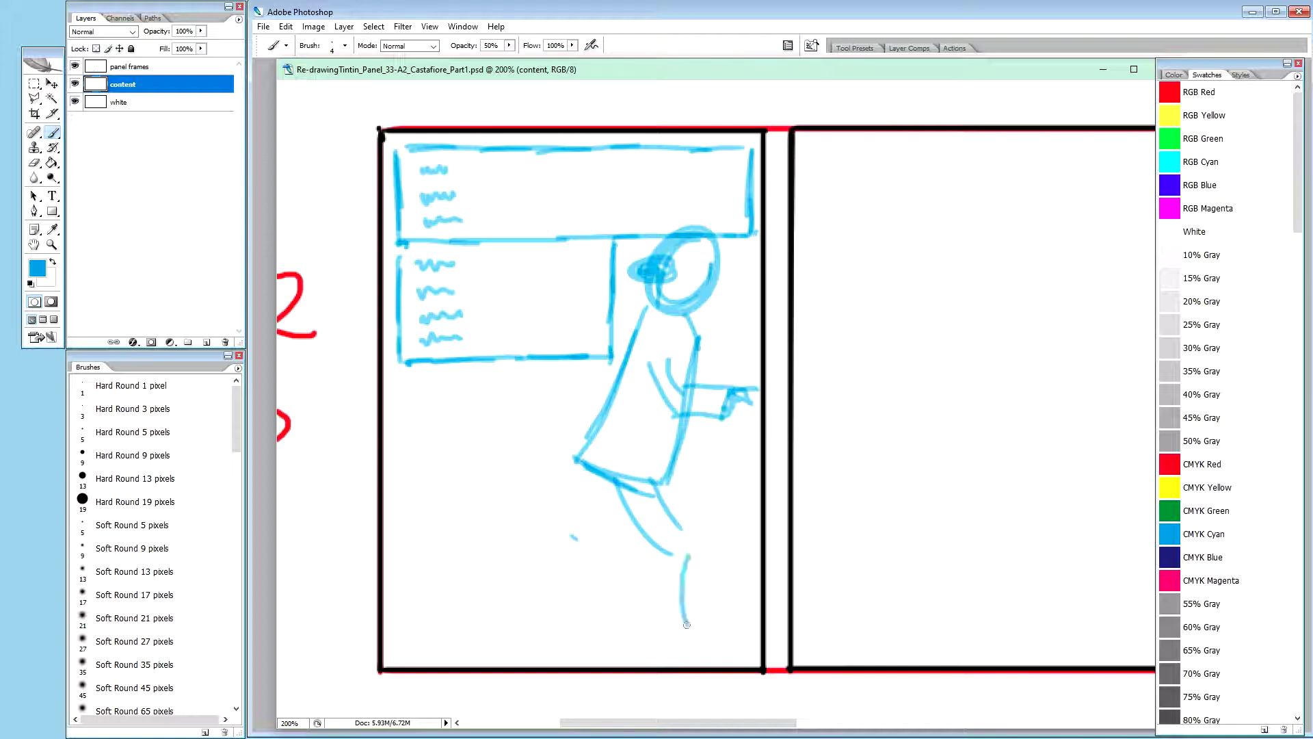
{"action": "left_click_drag", "start_coordinate": [669, 557], "coordinate": [684, 624]}
{"action": "mouse_move", "coordinate": [607, 483]}
{"action": "left_mouse_down"}
{"action": "mouse_move", "coordinate": [563, 557]}
{"action": "mouse_move", "coordinate": [572, 540]}
{"action": "mouse_move", "coordinate": [599, 555]}
{"action": "left_mouse_up"}
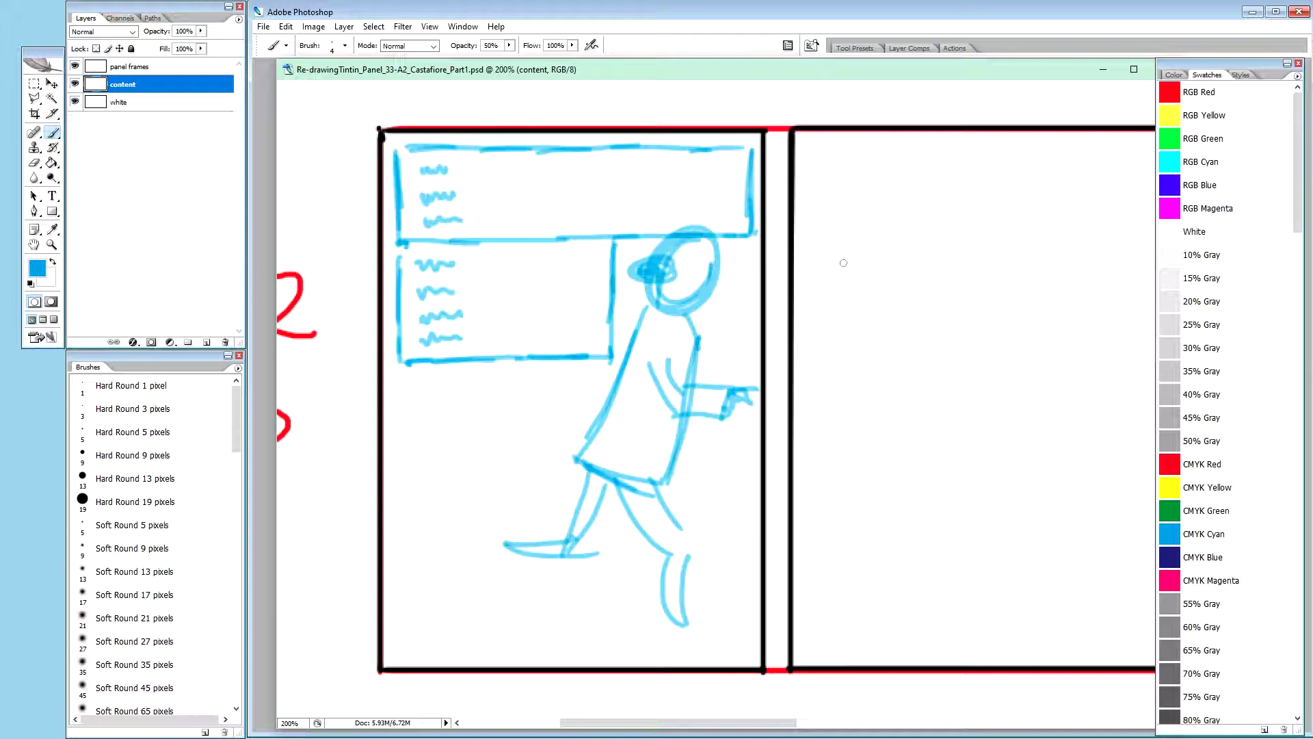
Add the figure's second arm behind the back, a line down the torso front, and reinforce the front arm
{"action": "mouse_move", "coordinate": [636, 332]}
{"action": "left_mouse_down"}
{"action": "mouse_move", "coordinate": [603, 358]}
{"action": "mouse_move", "coordinate": [602, 394]}
{"action": "left_mouse_up"}
{"action": "mouse_move", "coordinate": [605, 361]}
{"action": "left_mouse_down"}
{"action": "mouse_move", "coordinate": [602, 386]}
{"action": "mouse_move", "coordinate": [606, 349]}
{"action": "mouse_move", "coordinate": [638, 332]}
{"action": "mouse_move", "coordinate": [602, 353]}
{"action": "left_mouse_up"}
{"action": "mouse_move", "coordinate": [669, 312]}
{"action": "left_mouse_down"}
{"action": "mouse_move", "coordinate": [690, 390]}
{"action": "mouse_move", "coordinate": [660, 479]}
{"action": "left_mouse_up"}
{"action": "mouse_move", "coordinate": [667, 359]}
{"action": "left_mouse_down"}
{"action": "mouse_move", "coordinate": [687, 391]}
{"action": "mouse_move", "coordinate": [715, 391]}
{"action": "left_mouse_up"}
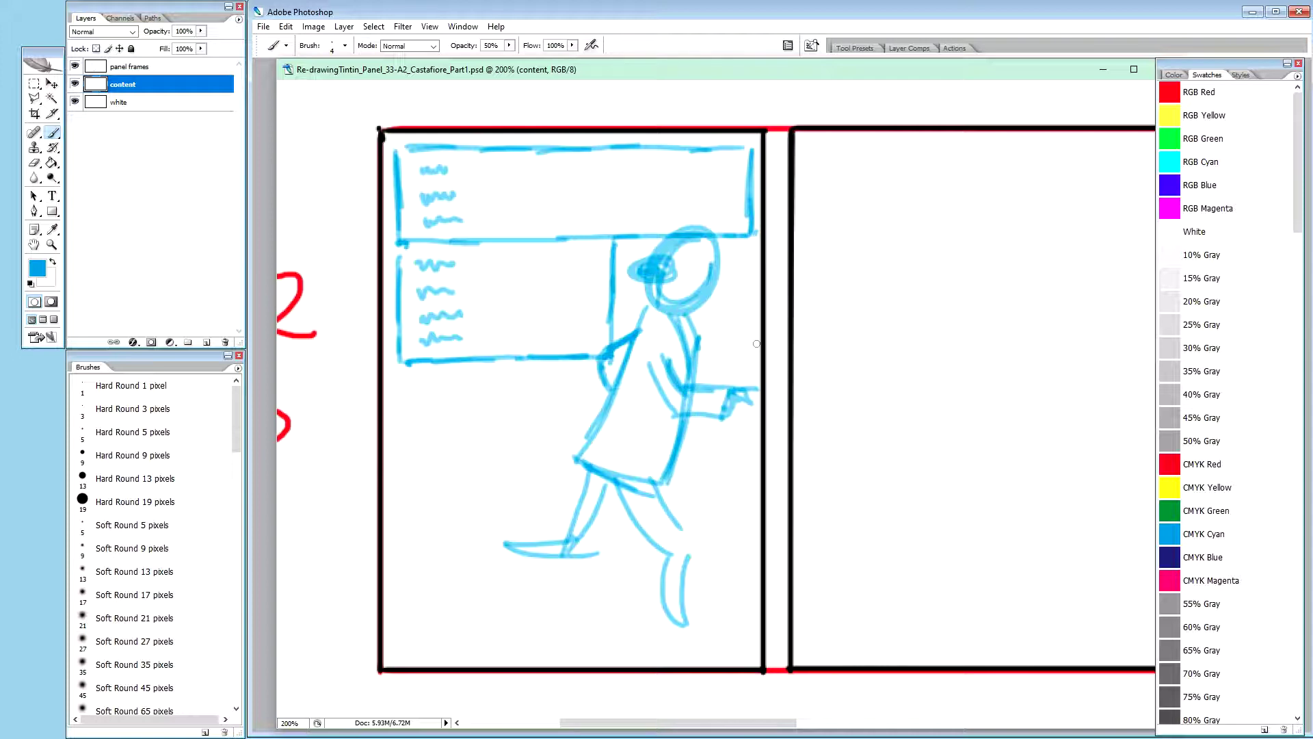